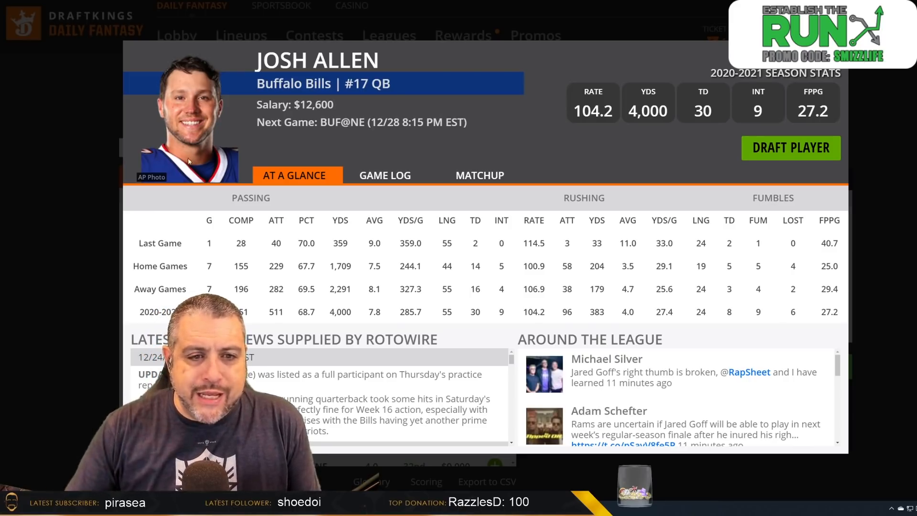
Review the game logs of Josh Allen and Stefon Diggs, going back through Diggs's earlier weeks
{"action": "left_click", "coordinate": [399, 177]}
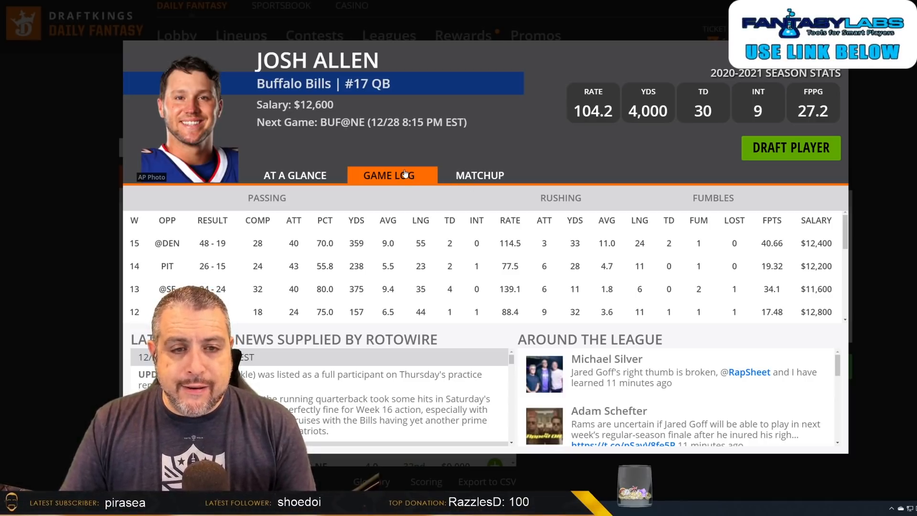
{"action": "key", "text": "Escape"}
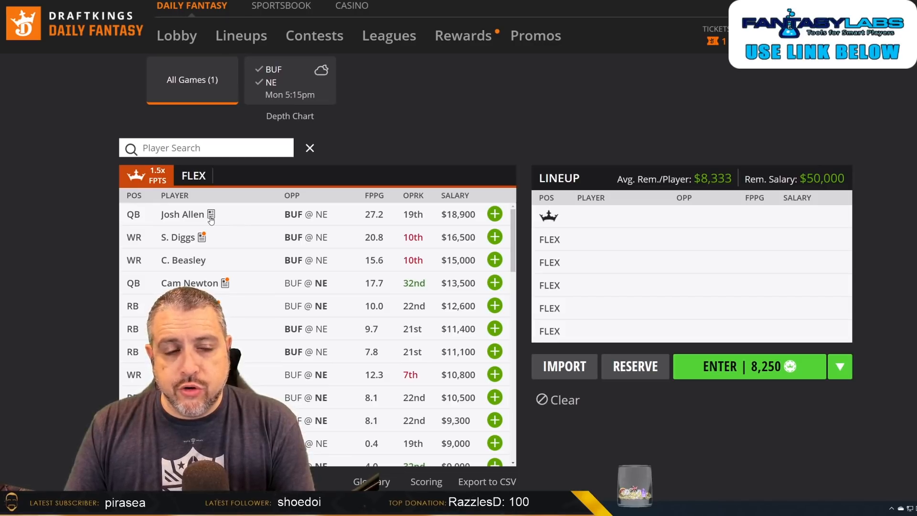
{"action": "left_click", "coordinate": [190, 241]}
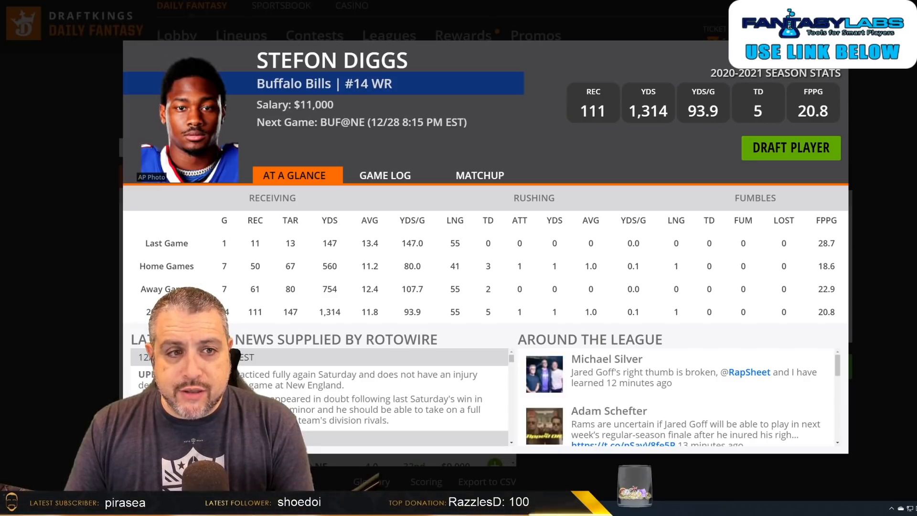
{"action": "left_click", "coordinate": [361, 179]}
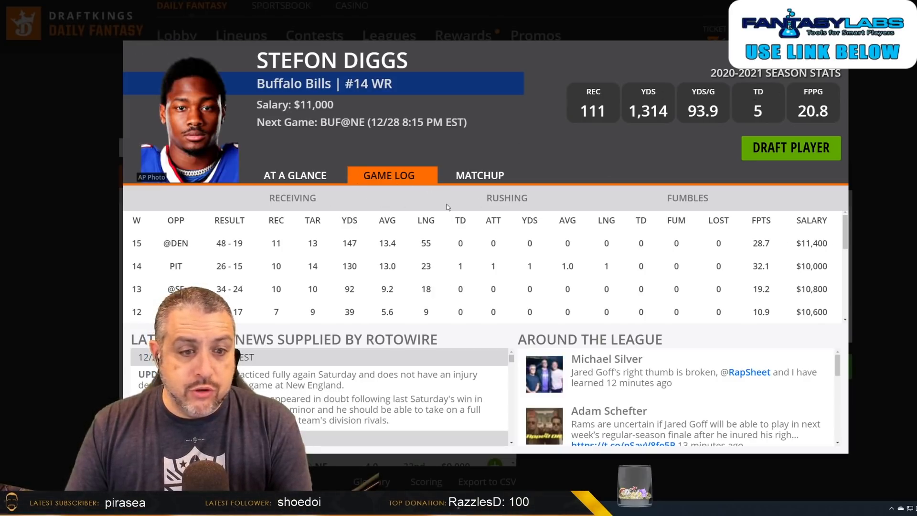
{"action": "scroll", "coordinate": [445, 253], "scroll_direction": "down", "scroll_amount": 5}
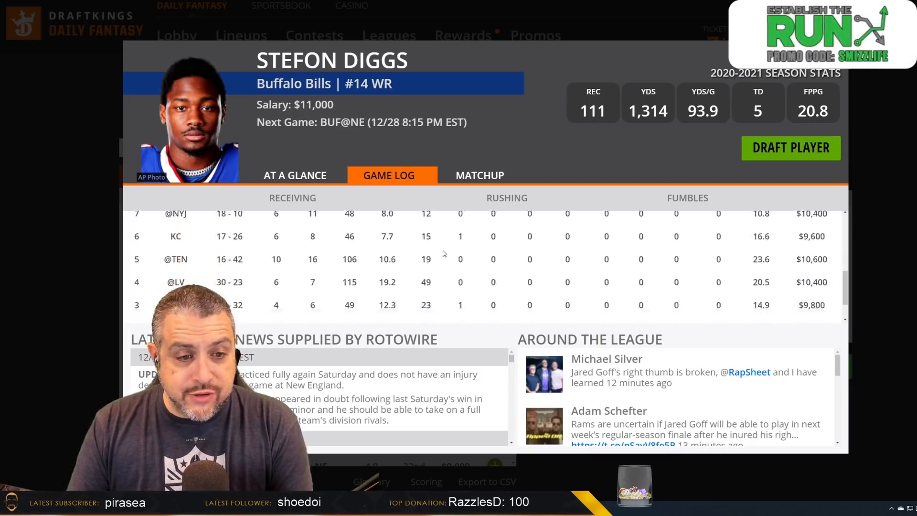
{"action": "scroll", "coordinate": [446, 250], "scroll_direction": "up", "scroll_amount": 2}
{"action": "scroll", "coordinate": [445, 247], "scroll_direction": "up", "scroll_amount": 4}
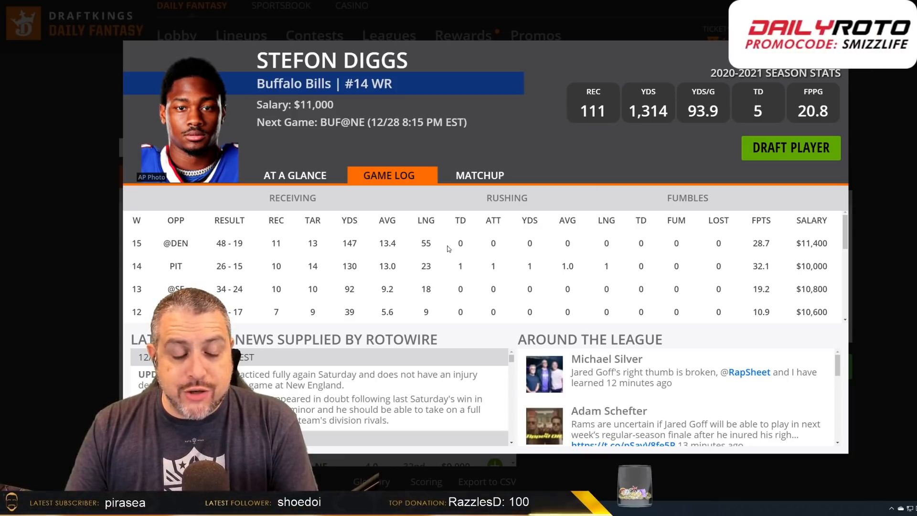
{"action": "scroll", "coordinate": [448, 250], "scroll_direction": "down", "scroll_amount": 1}
{"action": "scroll", "coordinate": [448, 250], "scroll_direction": "down", "scroll_amount": 2}
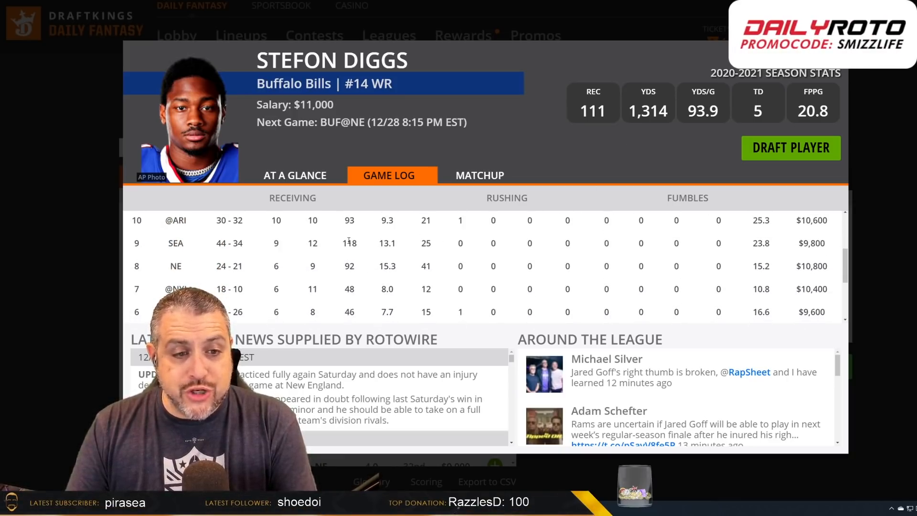
{"action": "scroll", "coordinate": [350, 242], "scroll_direction": "up", "scroll_amount": 3}
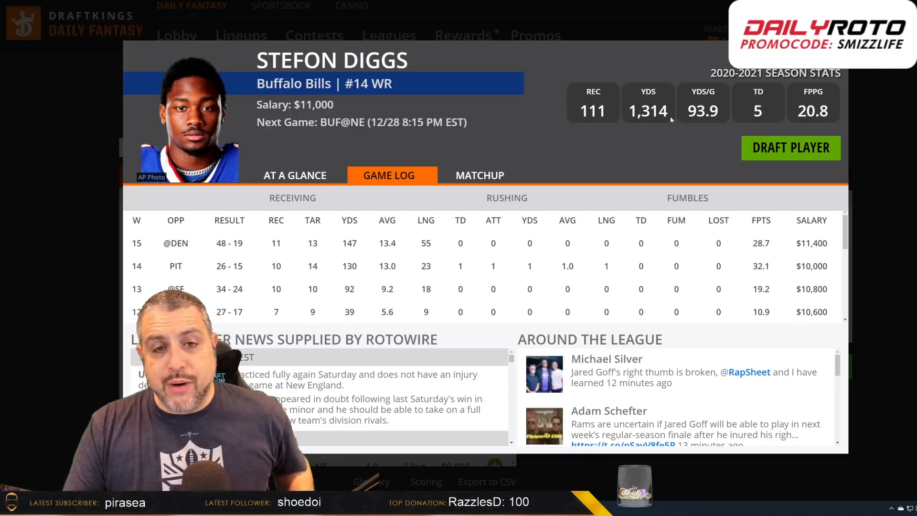
{"action": "left_click", "coordinate": [836, 53]}
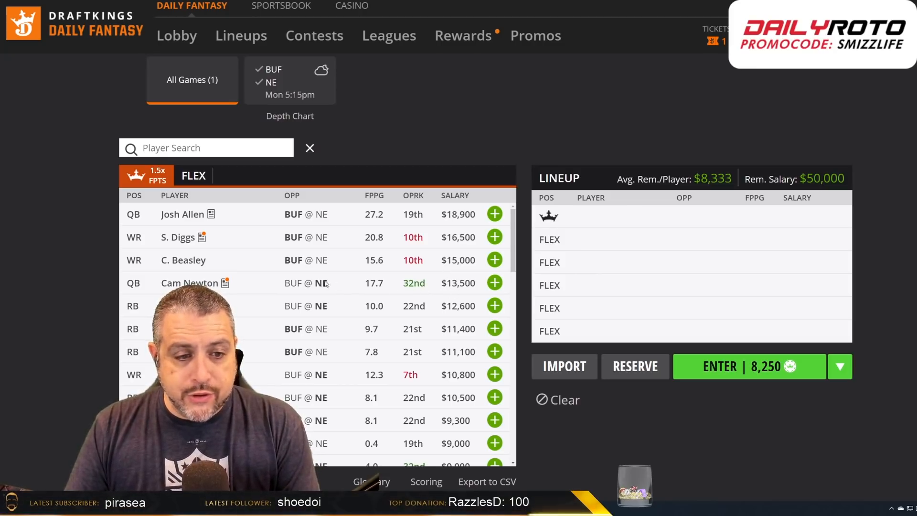
Review Cole Beasley's game log and Damien Harris's player card
{"action": "left_click", "coordinate": [184, 264]}
{"action": "left_click", "coordinate": [370, 179]}
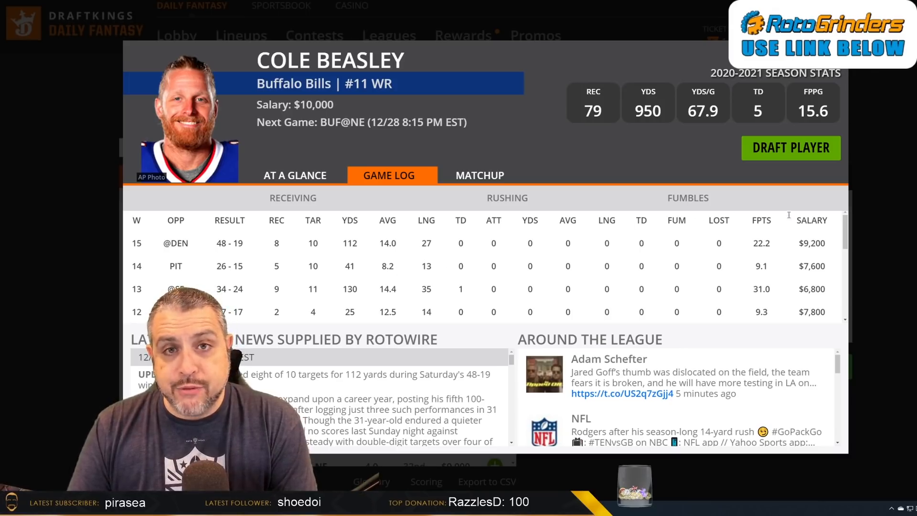
{"action": "left_click", "coordinate": [832, 56]}
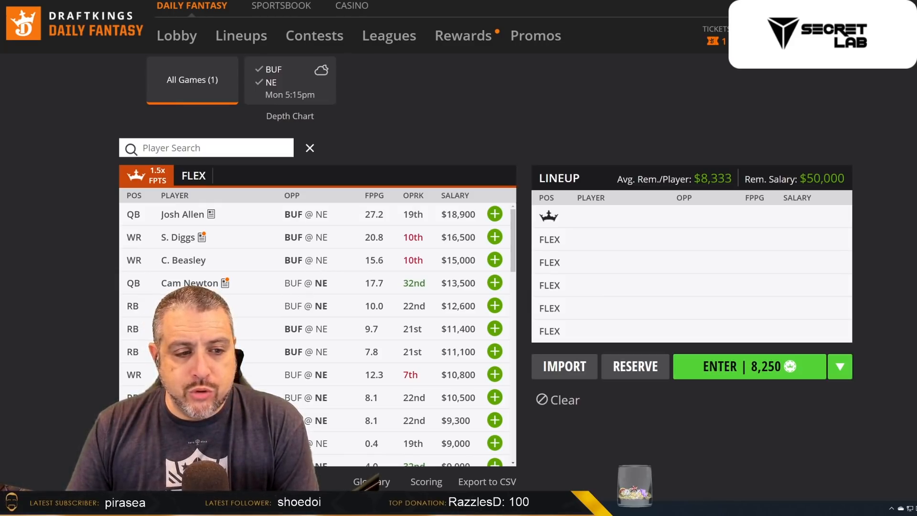
{"action": "left_click", "coordinate": [186, 306]}
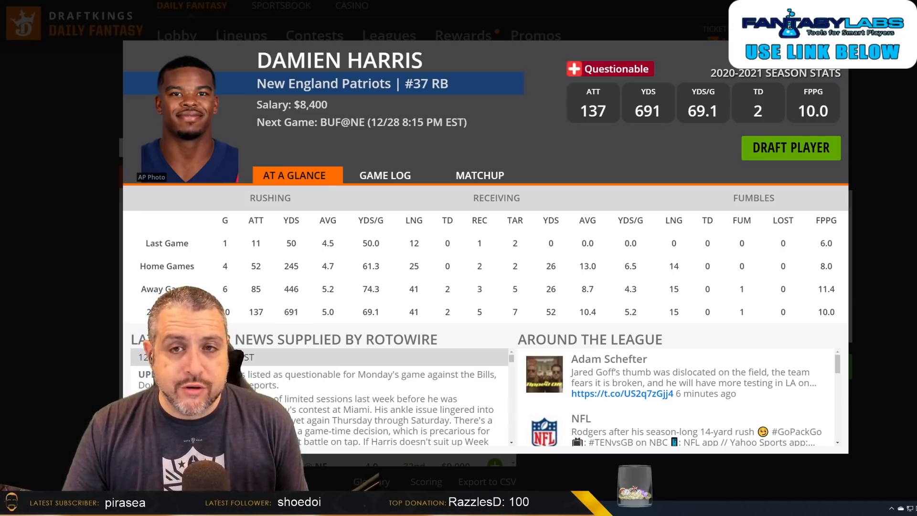
{"action": "key", "text": "Escape"}
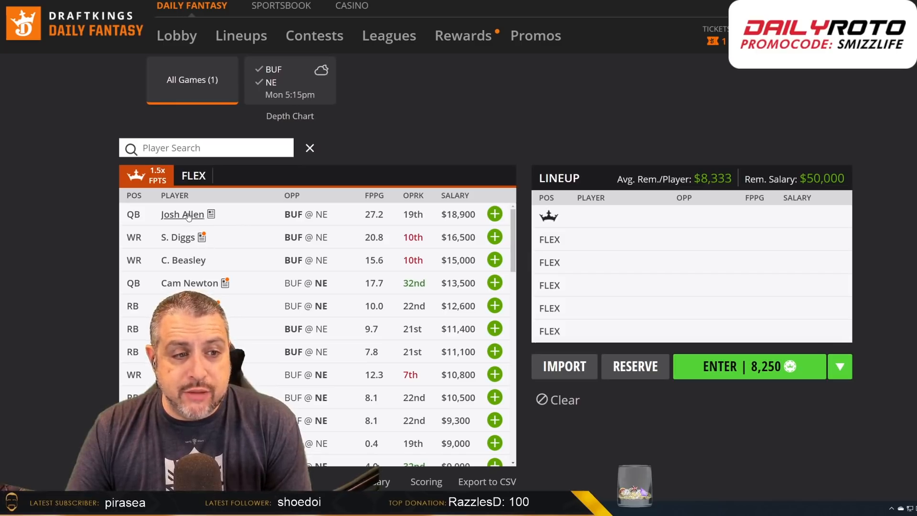
Add Josh Allen to the lineup as captain and filter the player list to BUF players only
{"action": "left_click", "coordinate": [497, 218]}
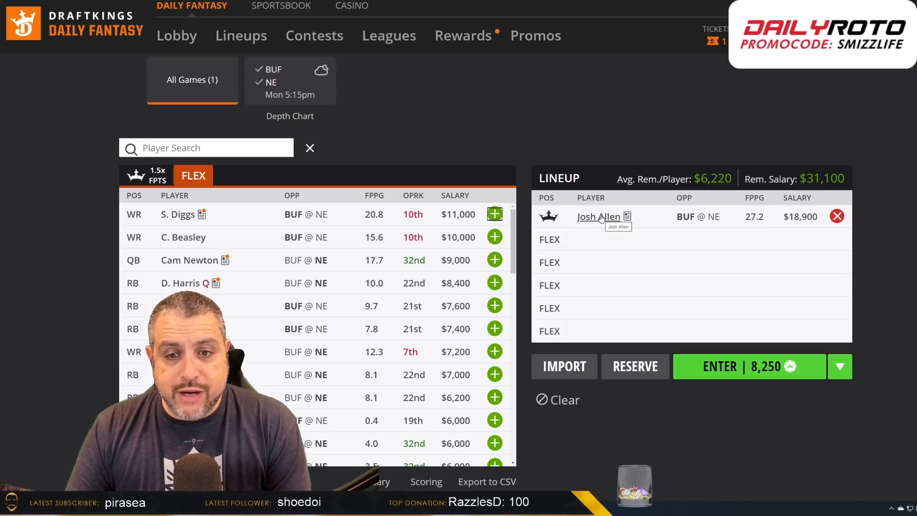
{"action": "left_click", "coordinate": [270, 83]}
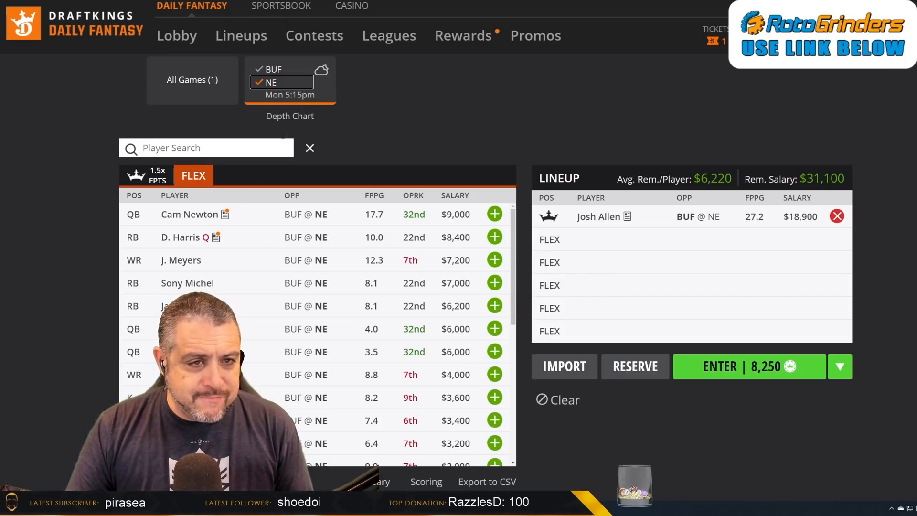
{"action": "left_click", "coordinate": [259, 70]}
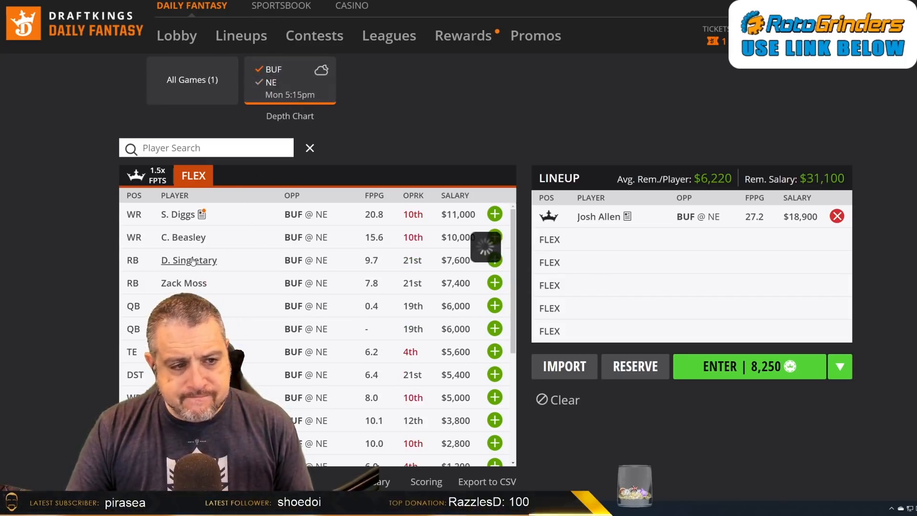
Review the game logs of Bills running backs Devin Singletary and Zack Moss
{"action": "left_click", "coordinate": [193, 261]}
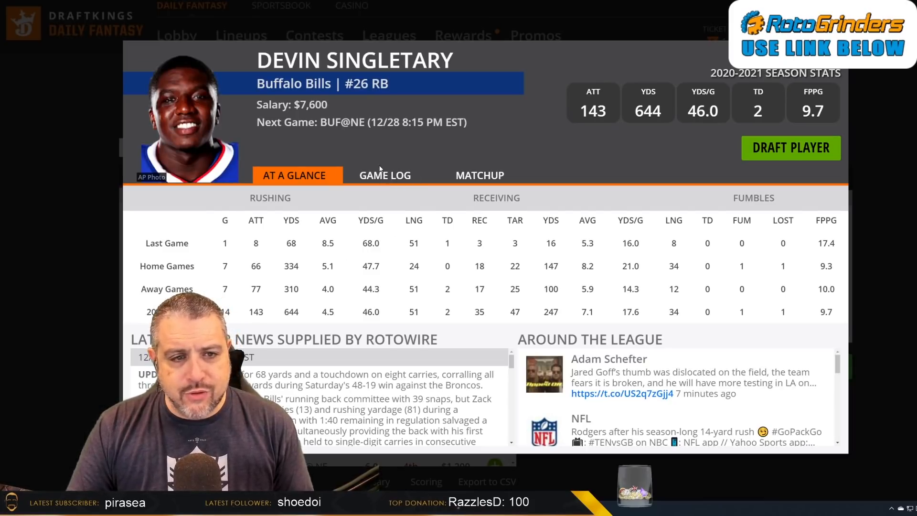
{"action": "left_click", "coordinate": [394, 179]}
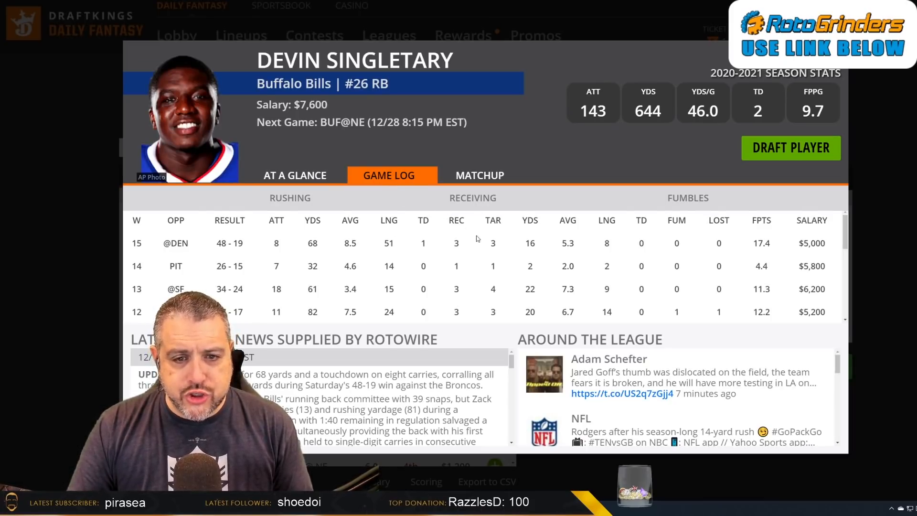
{"action": "left_click", "coordinate": [836, 54]}
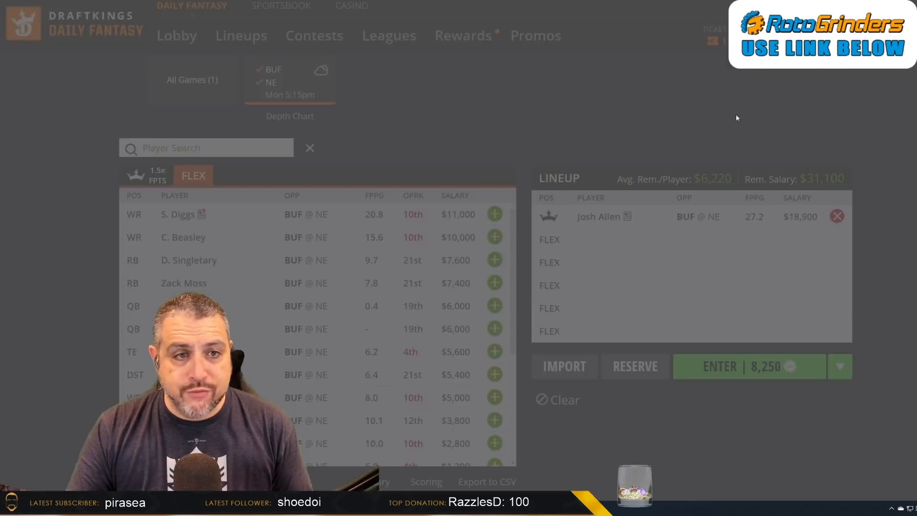
{"action": "left_click", "coordinate": [192, 277]}
{"action": "left_click", "coordinate": [408, 176]}
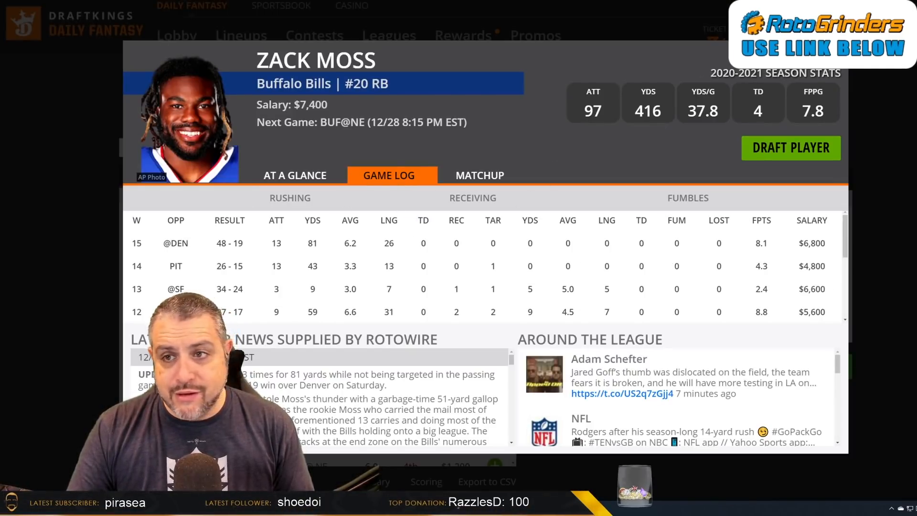
{"action": "left_click", "coordinate": [836, 54]}
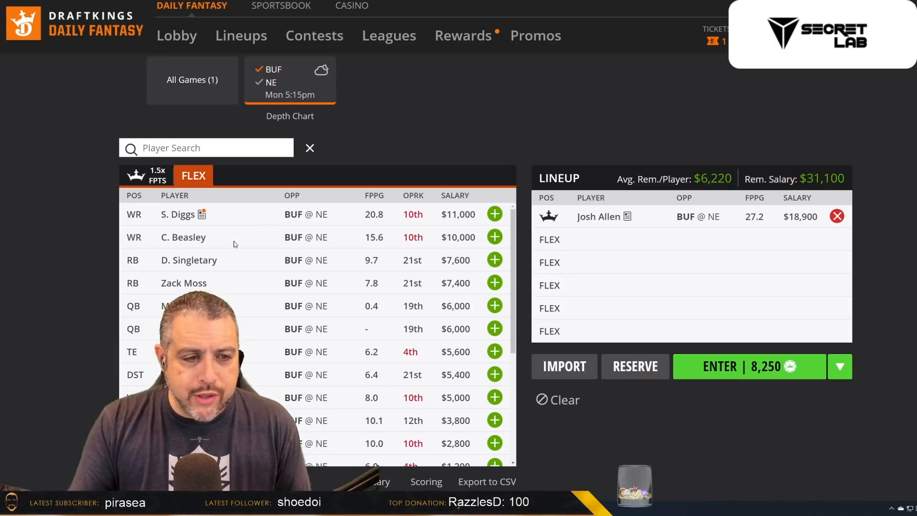
Fill the five FLEX spots with S. Diggs, C. Beasley, Dawson Knox, Tyler Bass and G. Davis
{"action": "left_click", "coordinate": [495, 214]}
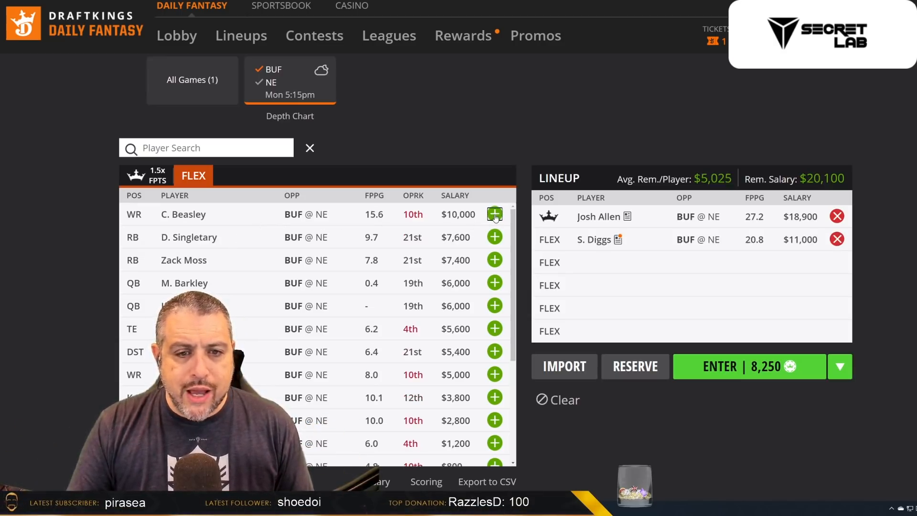
{"action": "left_click", "coordinate": [495, 215]}
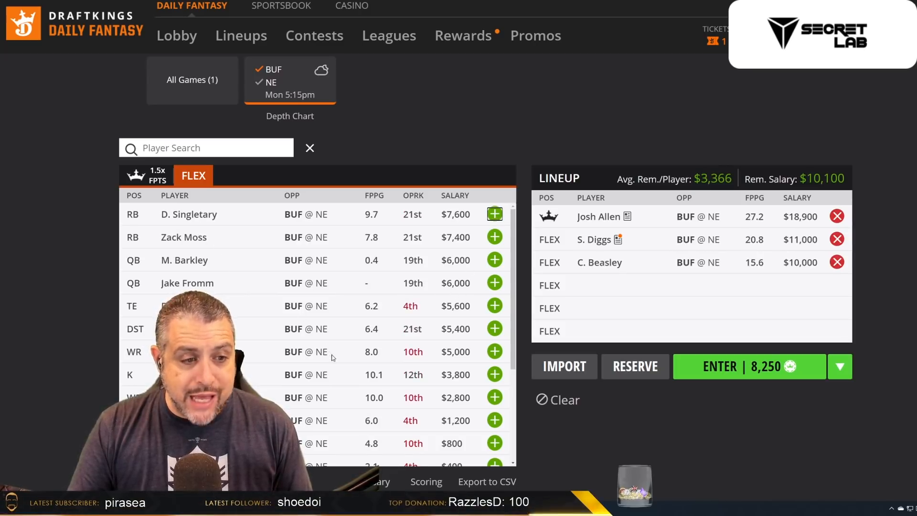
{"action": "left_click", "coordinate": [495, 306]}
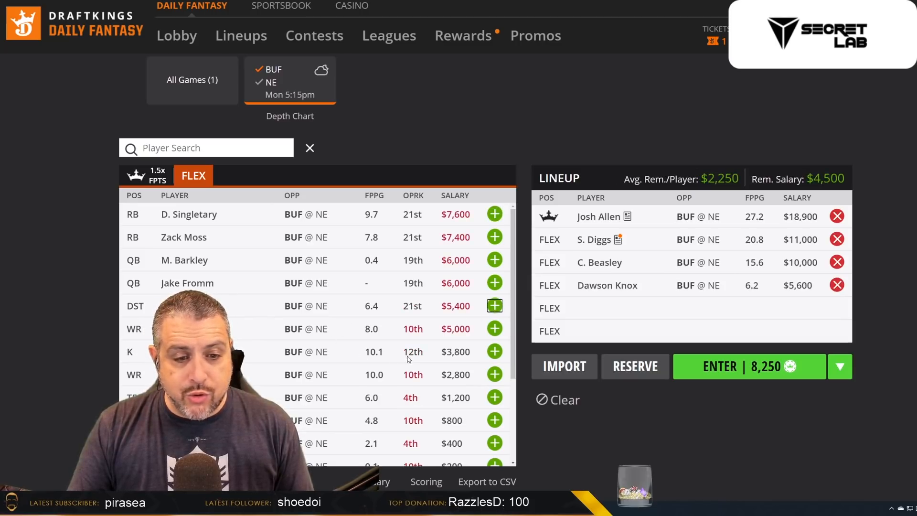
{"action": "left_click", "coordinate": [495, 351]}
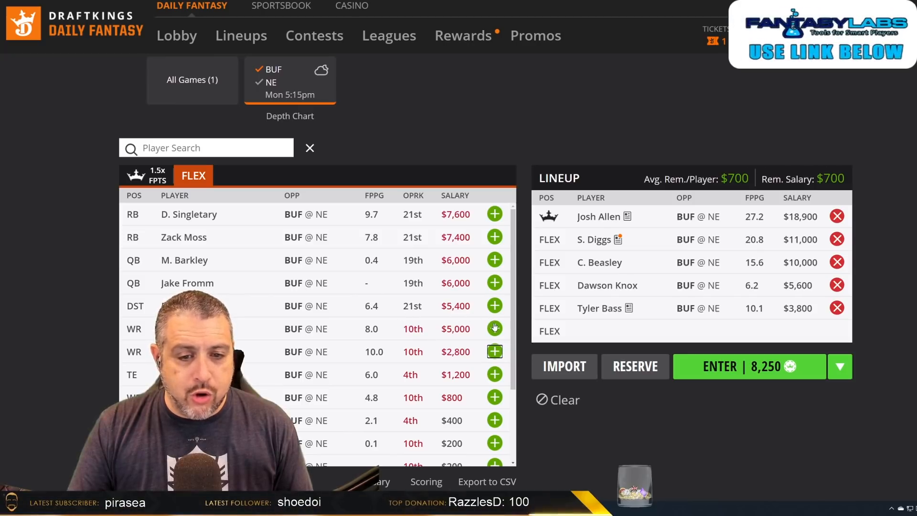
{"action": "left_click", "coordinate": [495, 329]}
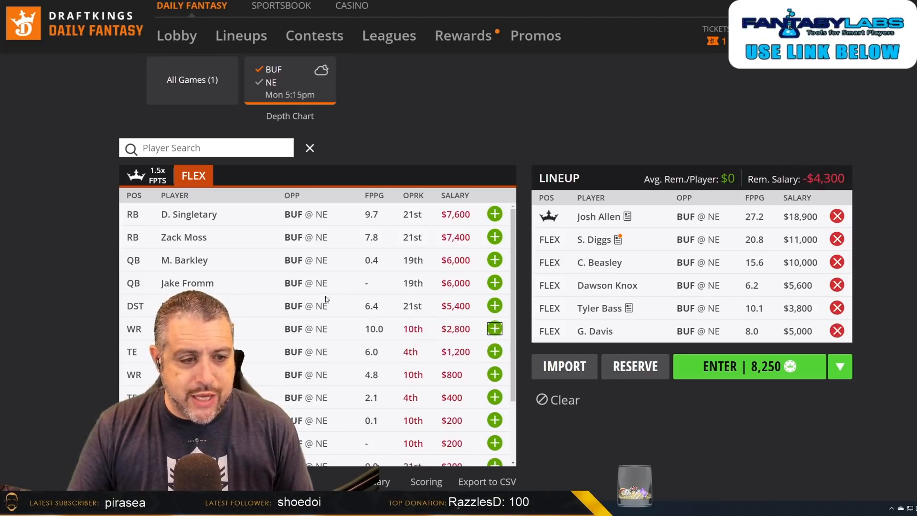
Review Bills wide receiver Isaiah McKenzie's game log
{"action": "scroll", "coordinate": [326, 300], "scroll_direction": "down", "scroll_amount": 1}
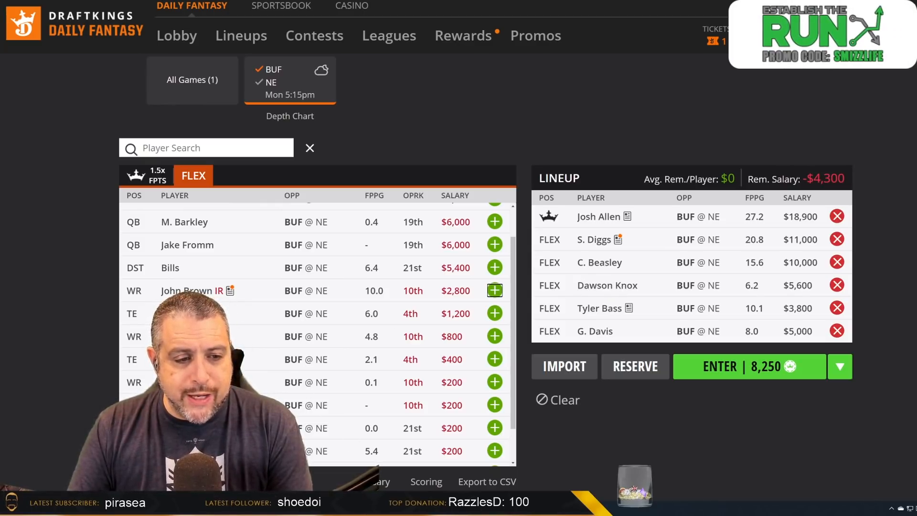
{"action": "left_click", "coordinate": [192, 336]}
{"action": "left_click", "coordinate": [399, 176]}
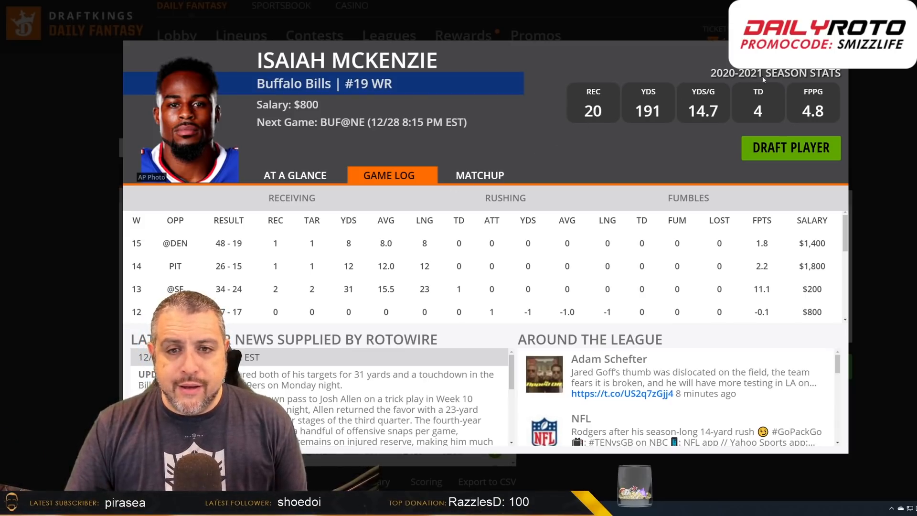
{"action": "left_click", "coordinate": [835, 53]}
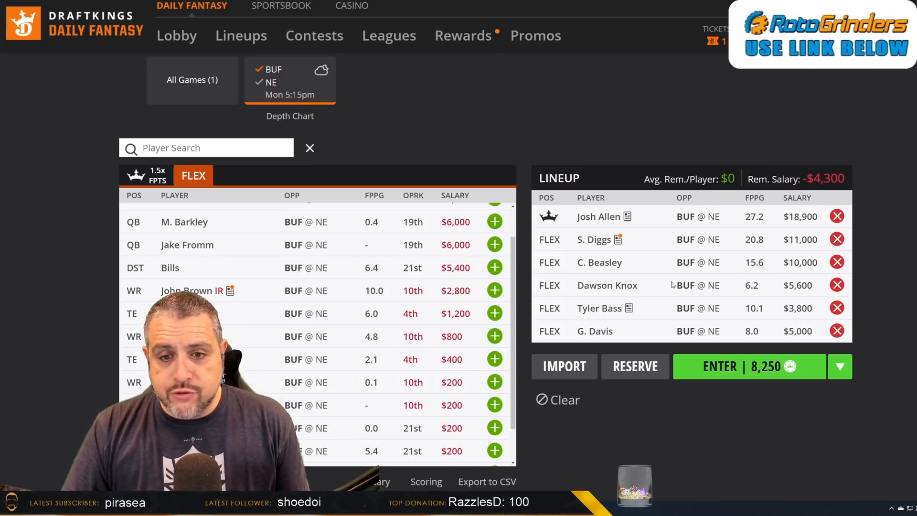
Remove all five FLEX players from the lineup, keeping Josh Allen as captain
{"action": "left_click", "coordinate": [839, 333]}
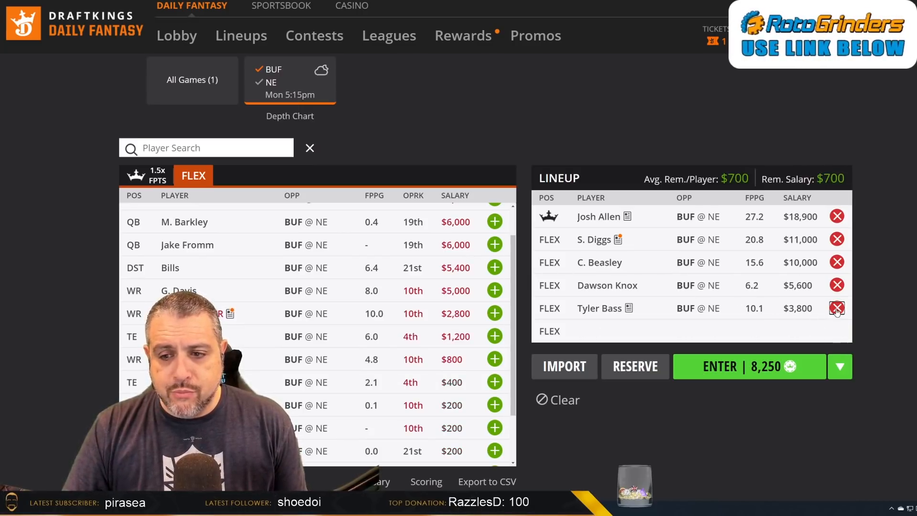
{"action": "left_click", "coordinate": [838, 308]}
{"action": "left_click", "coordinate": [838, 285]}
{"action": "left_click", "coordinate": [839, 263]}
{"action": "left_click", "coordinate": [839, 240]}
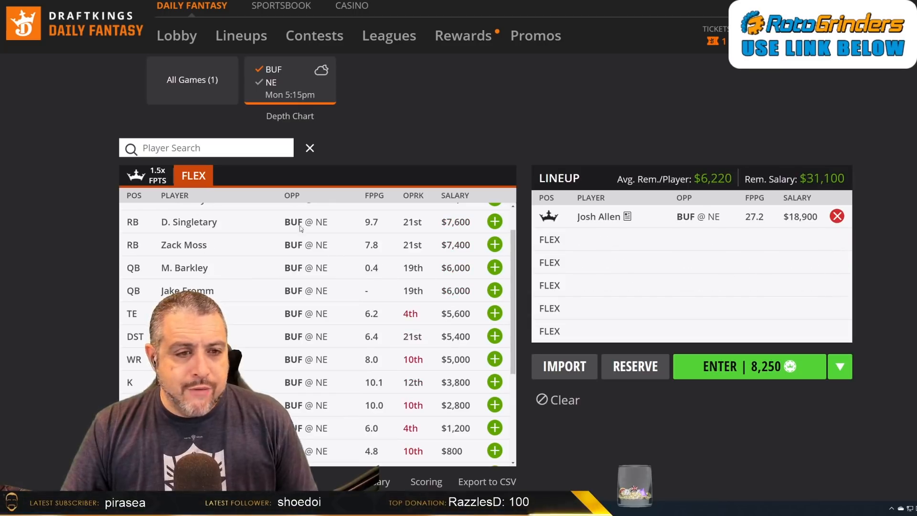
Filter the player list to NE players only and add Cam Newton to a FLEX spot
{"action": "left_click", "coordinate": [271, 82]}
{"action": "left_click", "coordinate": [274, 69]}
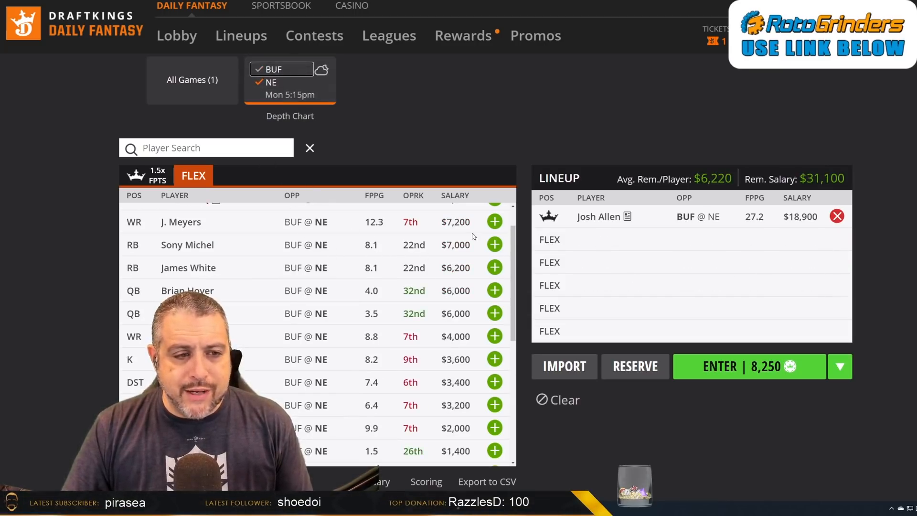
{"action": "scroll", "coordinate": [481, 247], "scroll_direction": "up", "scroll_amount": 1}
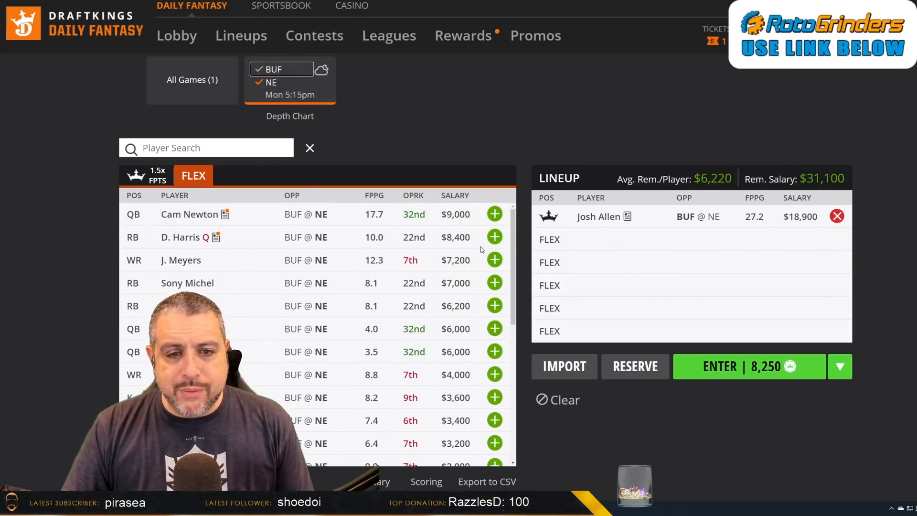
{"action": "left_click", "coordinate": [494, 215]}
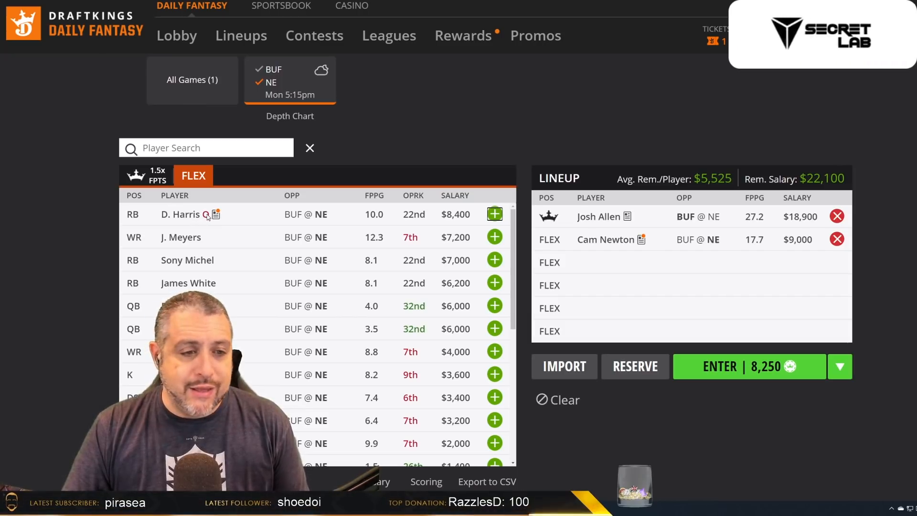
Review Patriots running back Sony Michel's game log
{"action": "left_click", "coordinate": [188, 260]}
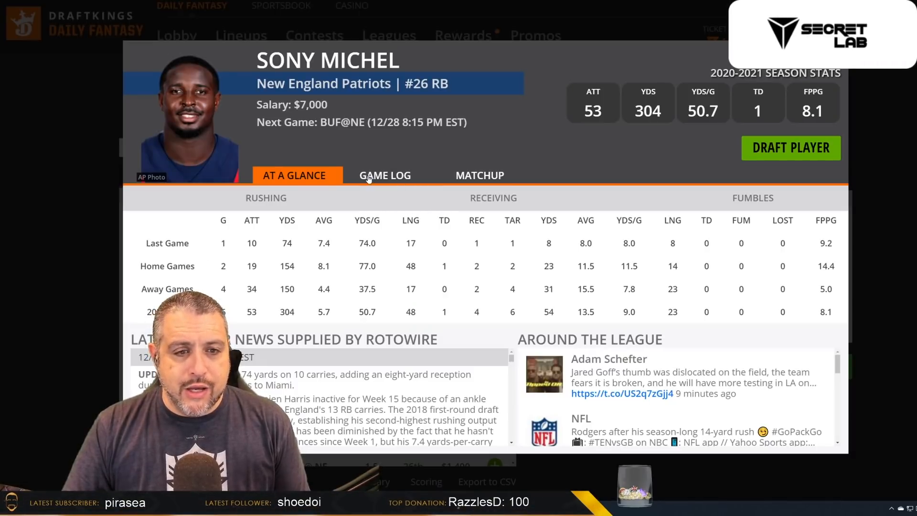
{"action": "left_click", "coordinate": [386, 175]}
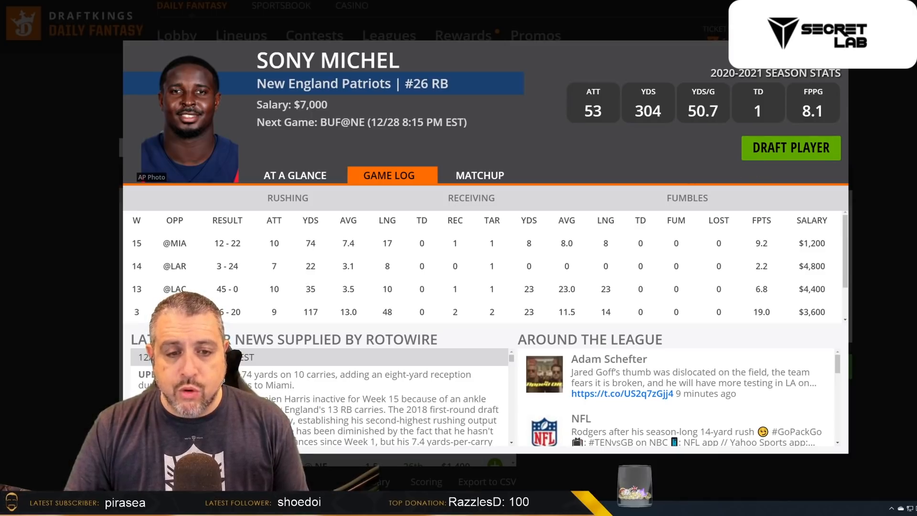
{"action": "left_click", "coordinate": [835, 53]}
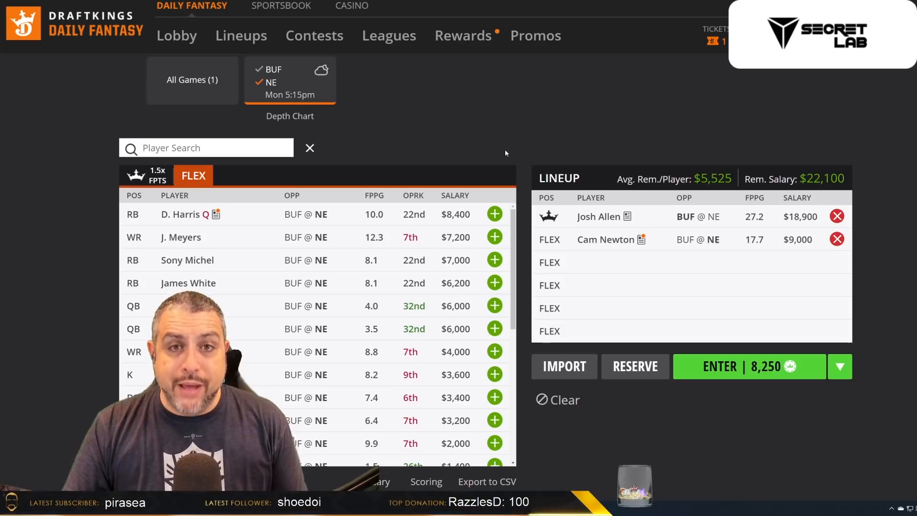
Review Cam Newton's passing and rushing game log back to the early weeks of the season
{"action": "left_click", "coordinate": [604, 239]}
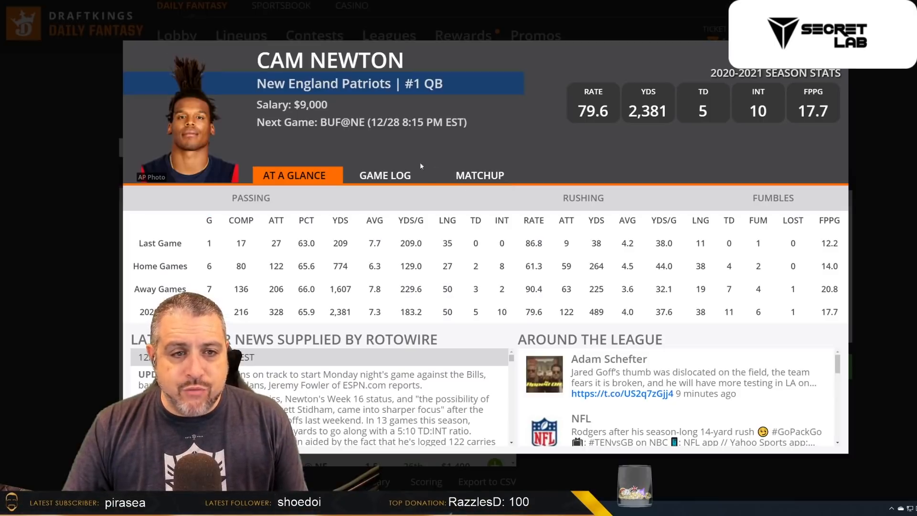
{"action": "left_click", "coordinate": [388, 176]}
{"action": "scroll", "coordinate": [668, 263], "scroll_direction": "down", "scroll_amount": 5}
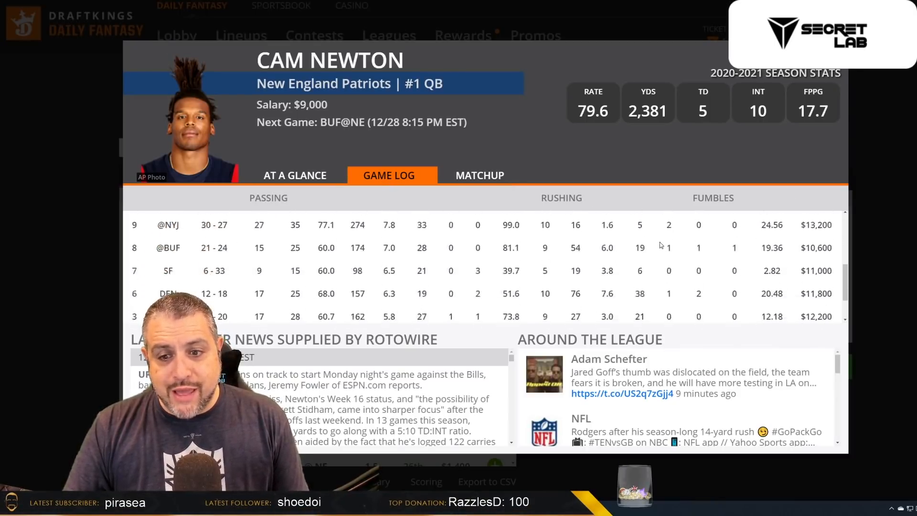
{"action": "scroll", "coordinate": [667, 260], "scroll_direction": "up", "scroll_amount": 5}
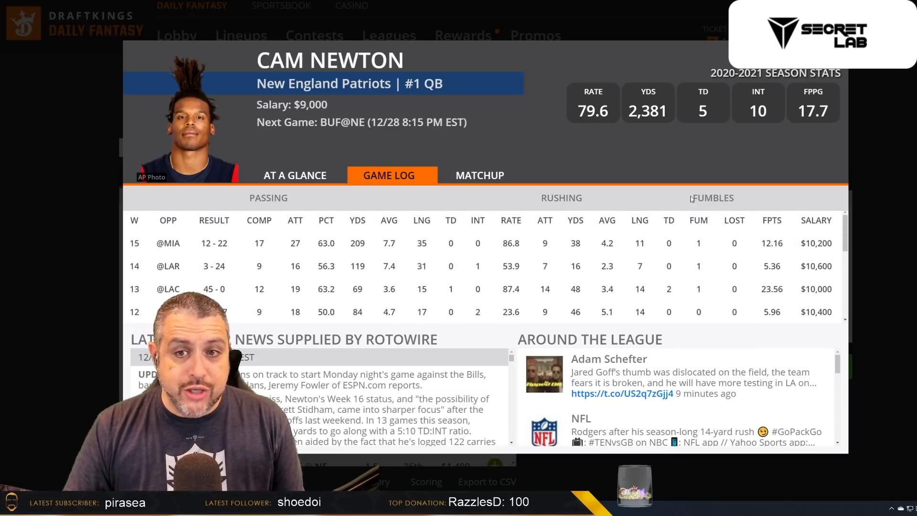
{"action": "left_click", "coordinate": [836, 53]}
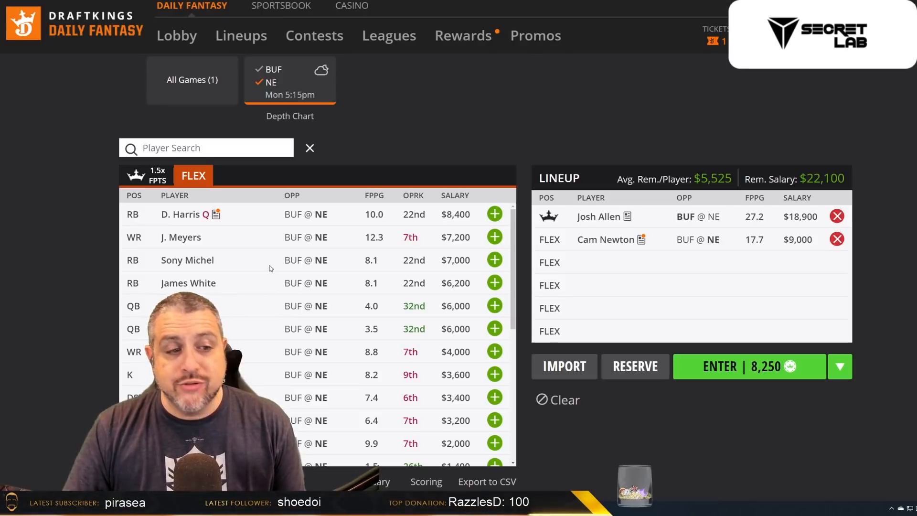
Fill the four open FLEX spots with J. Meyers, Sony Michel, James White and N. Harry
{"action": "left_click", "coordinate": [495, 237]}
{"action": "left_click", "coordinate": [494, 237]}
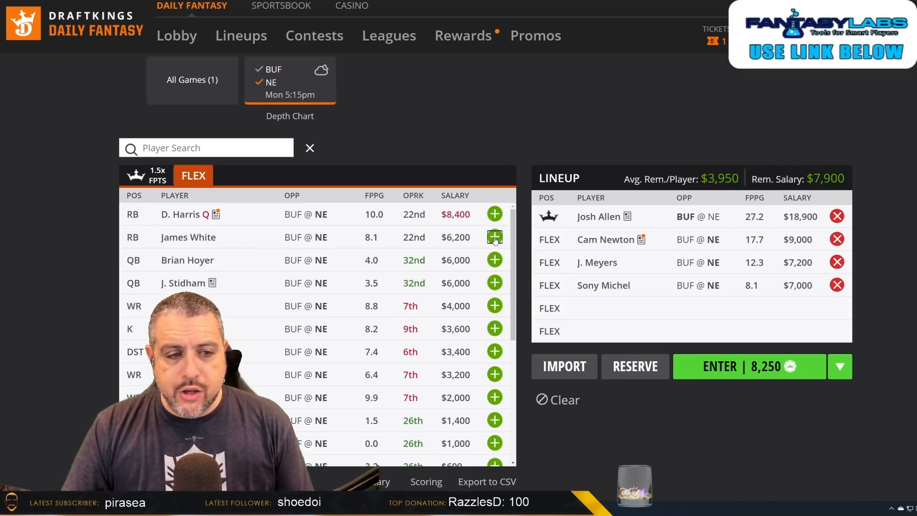
{"action": "left_click", "coordinate": [494, 238]}
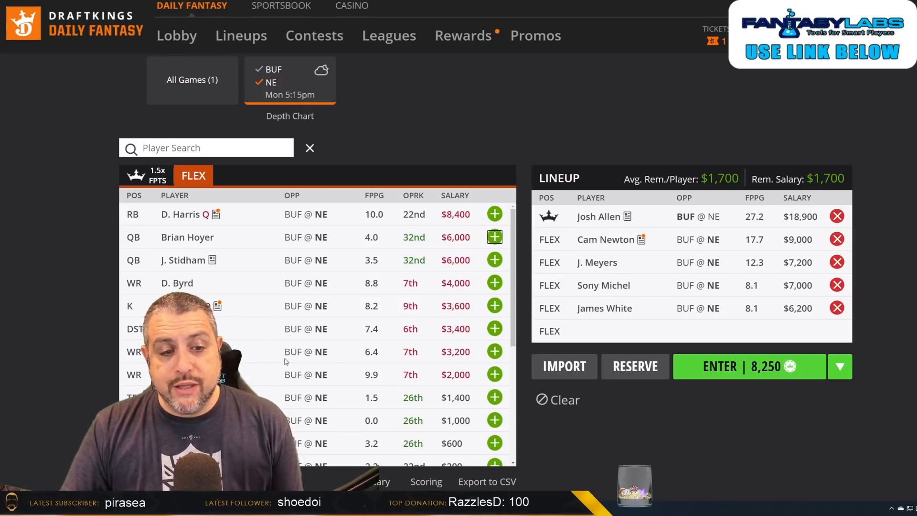
{"action": "left_click", "coordinate": [495, 352]}
{"action": "scroll", "coordinate": [257, 353], "scroll_direction": "down", "scroll_amount": 2}
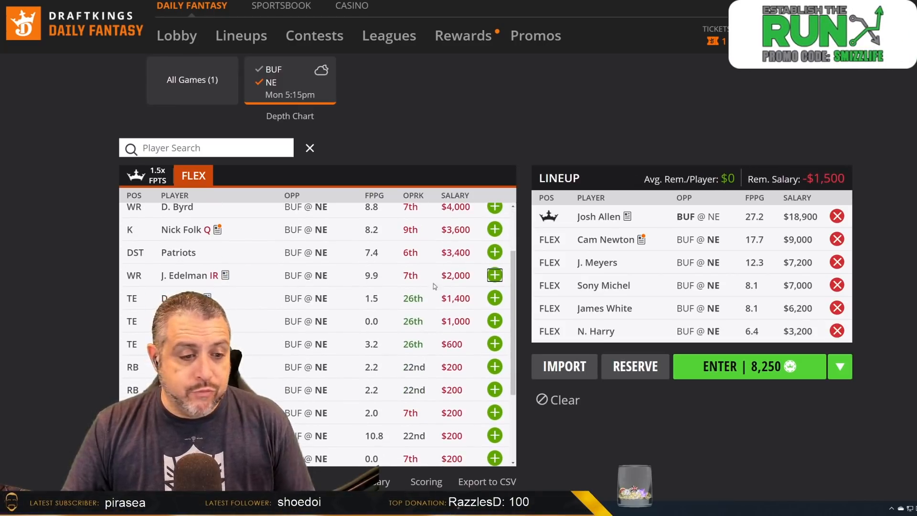
Clear the whole lineup and add Cam Newton as captain
{"action": "left_click", "coordinate": [565, 401]}
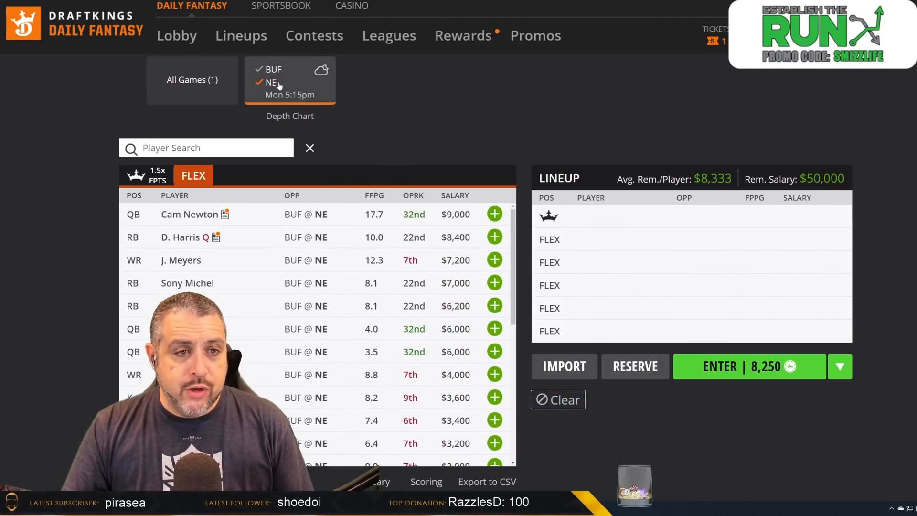
{"action": "left_click", "coordinate": [493, 213]}
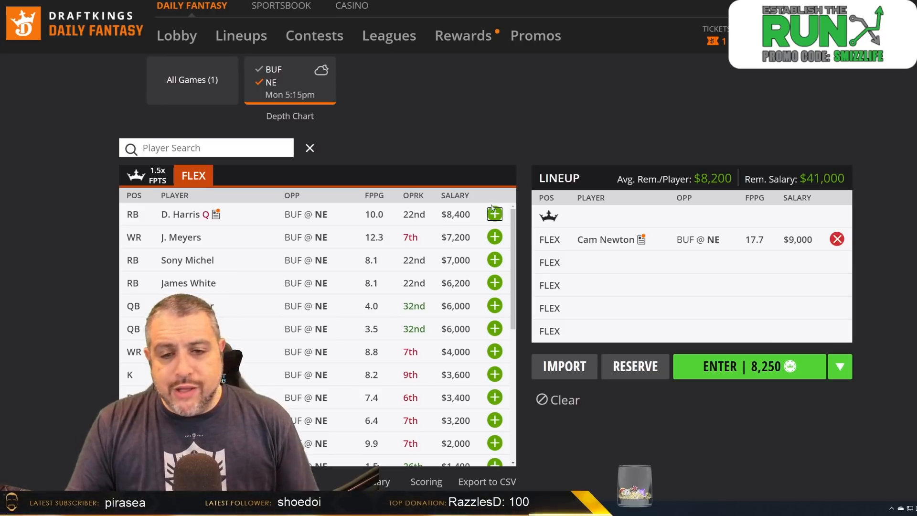
{"action": "left_click", "coordinate": [838, 240]}
{"action": "left_click", "coordinate": [145, 177]}
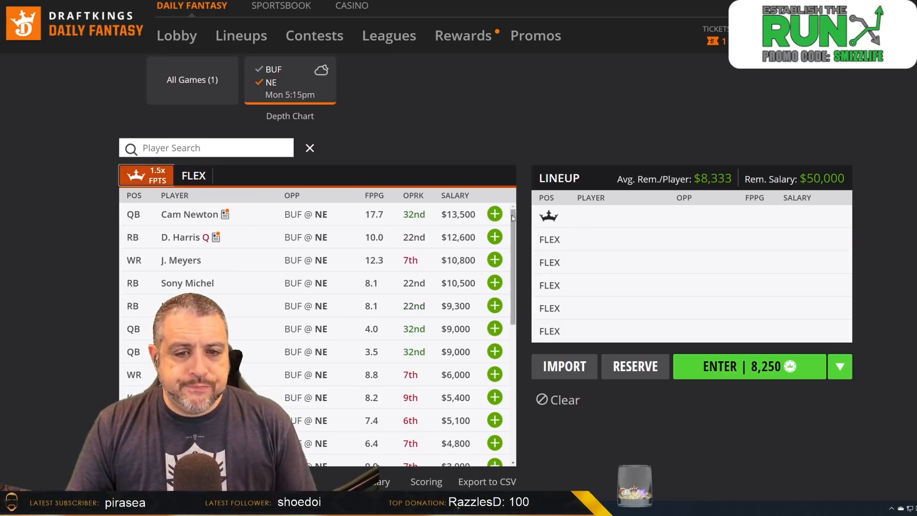
{"action": "left_click", "coordinate": [495, 214]}
Examine captain Cam Newton's game log again, comparing his weekly fantasy points
{"action": "left_click", "coordinate": [593, 221]}
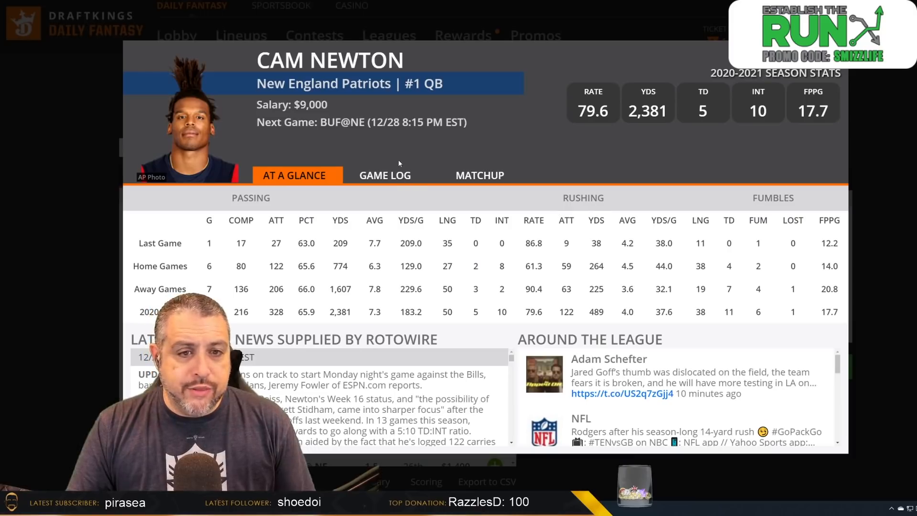
{"action": "left_click", "coordinate": [402, 176]}
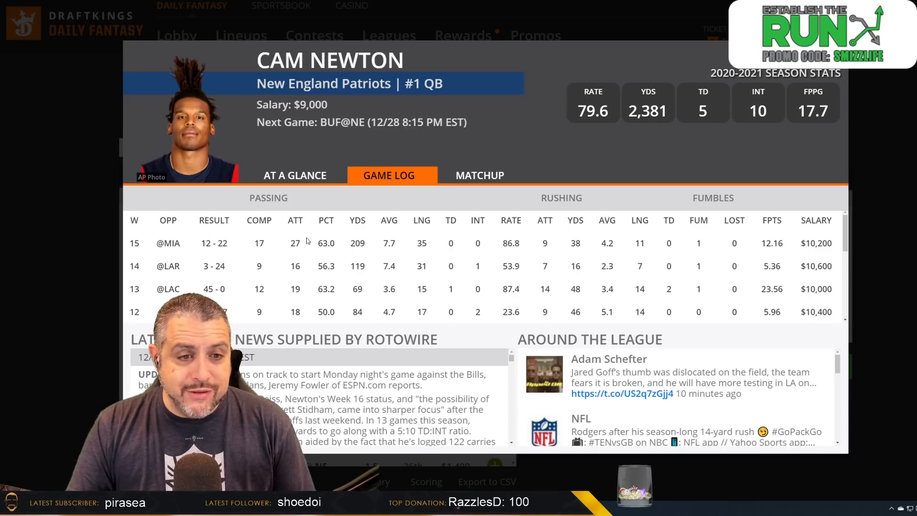
{"action": "scroll", "coordinate": [321, 243], "scroll_direction": "down", "scroll_amount": 5}
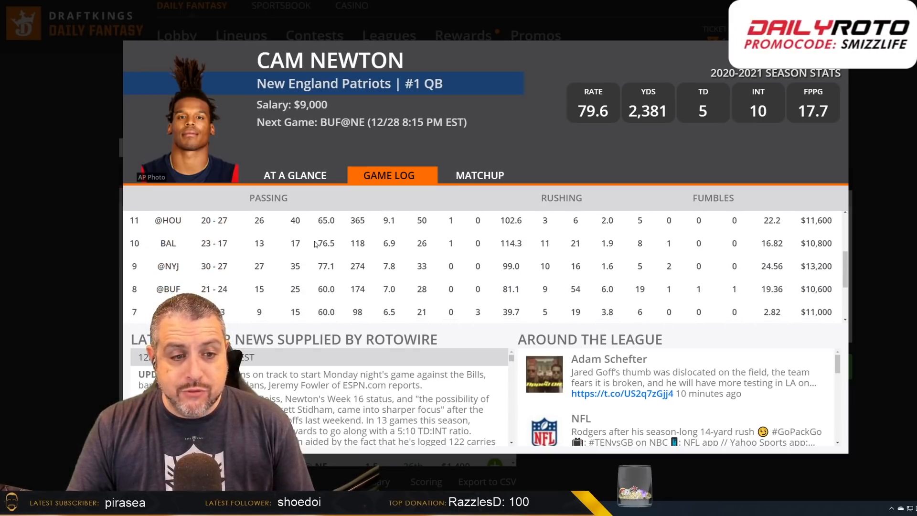
{"action": "scroll", "coordinate": [315, 245], "scroll_direction": "down", "scroll_amount": 2}
{"action": "scroll", "coordinate": [315, 243], "scroll_direction": "up", "scroll_amount": 6}
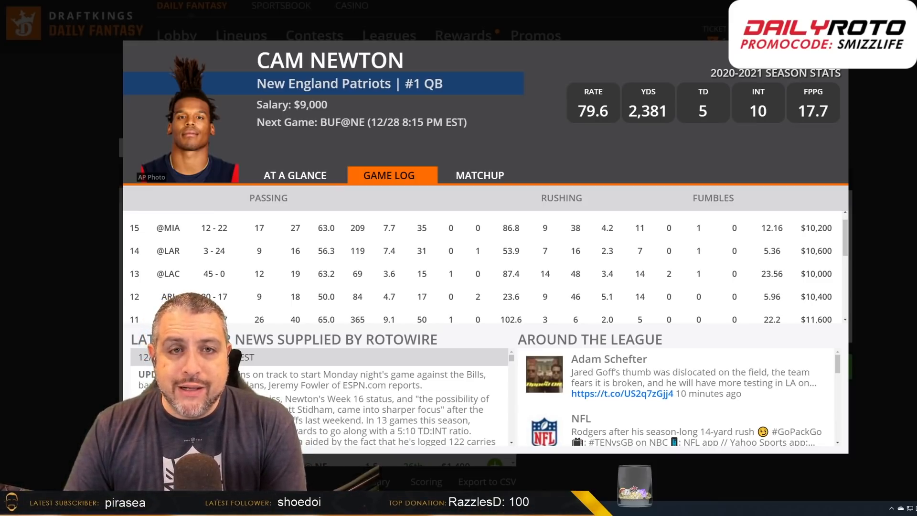
{"action": "left_click", "coordinate": [834, 54]}
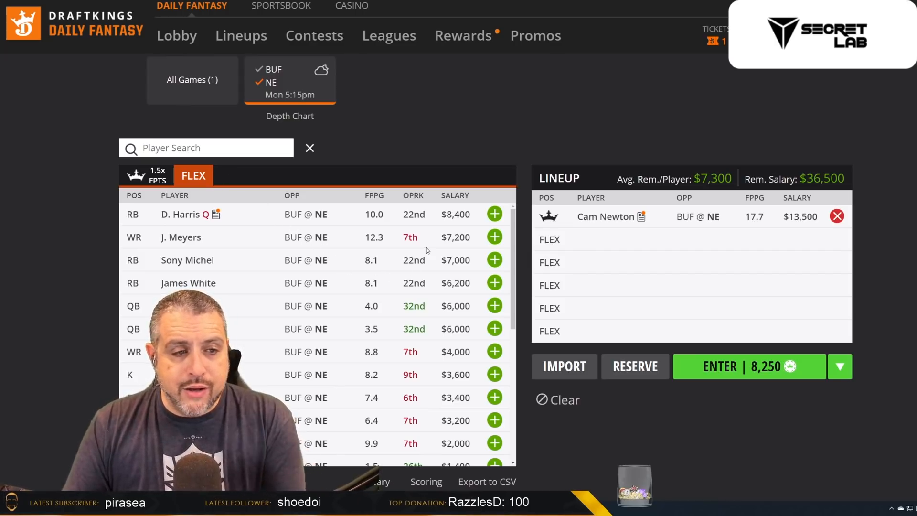
Add J. Meyers, James White, D. Byrd and N. Harry to the FLEX spots
{"action": "left_click", "coordinate": [496, 237]}
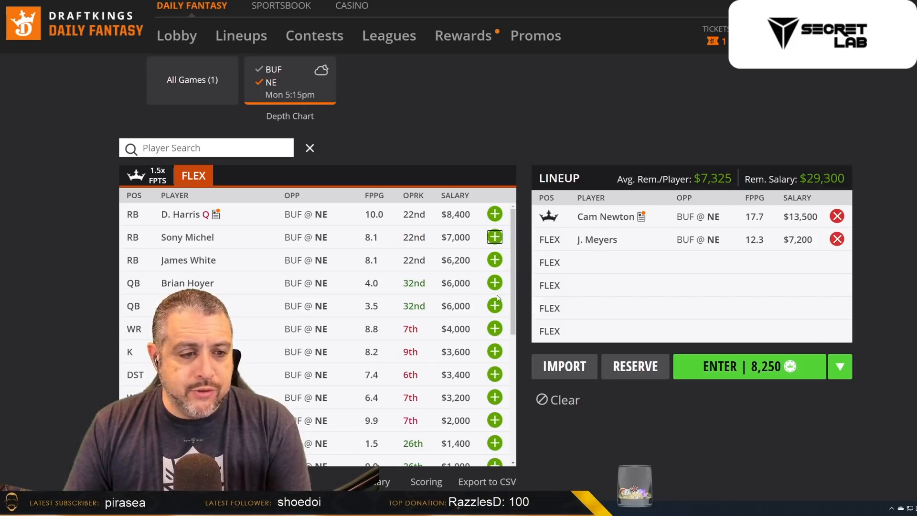
{"action": "left_click", "coordinate": [495, 261]}
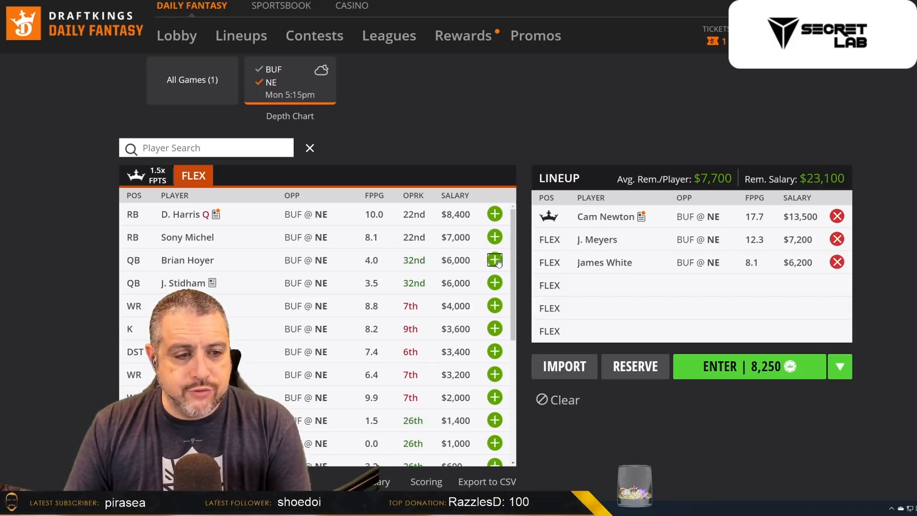
{"action": "left_click", "coordinate": [496, 306]}
{"action": "left_click", "coordinate": [495, 352]}
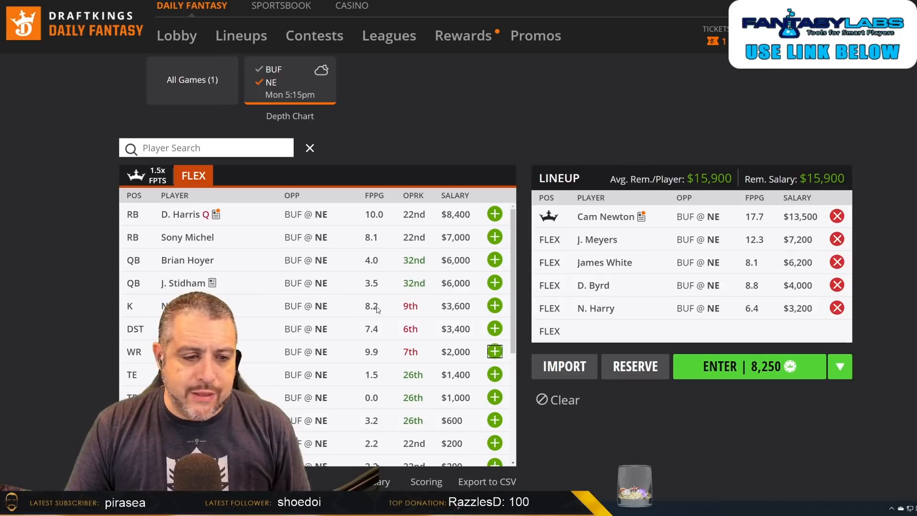
Remove all four FLEX players from the lineup, keeping Cam Newton as captain
{"action": "left_click", "coordinate": [837, 308]}
{"action": "left_click", "coordinate": [837, 285]}
{"action": "left_click", "coordinate": [837, 263]}
{"action": "left_click", "coordinate": [836, 240]}
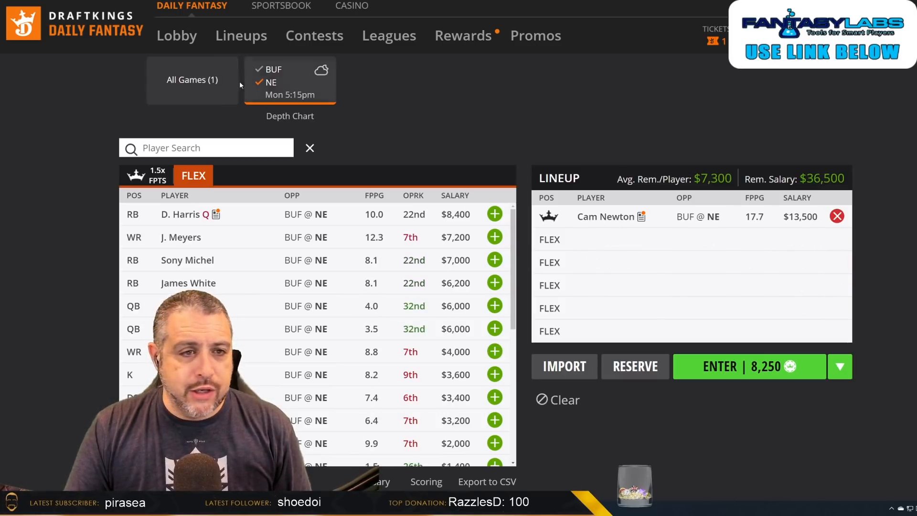
Filter the player list to BUF players only and add Josh Allen, S. Diggs and C. Beasley to FLEX spots
{"action": "left_click", "coordinate": [273, 69]}
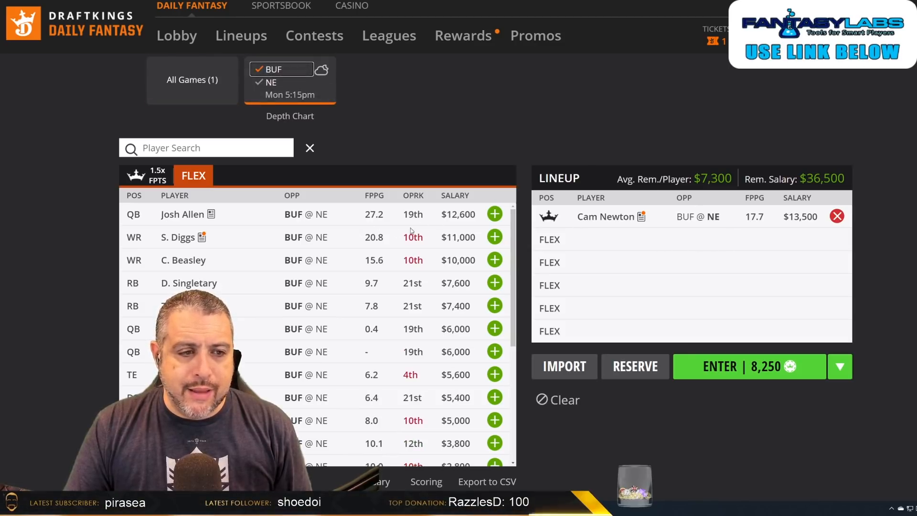
{"action": "left_click", "coordinate": [495, 214]}
{"action": "left_click", "coordinate": [495, 214]}
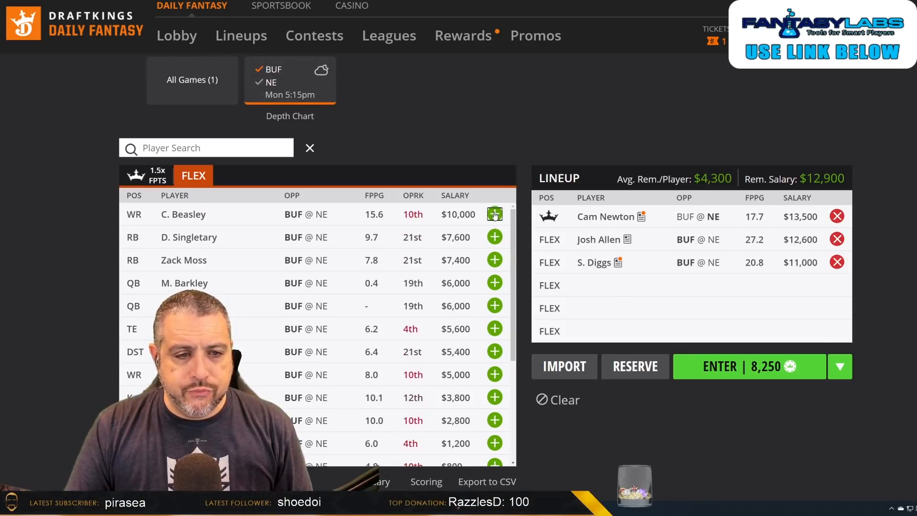
{"action": "left_click", "coordinate": [495, 214]}
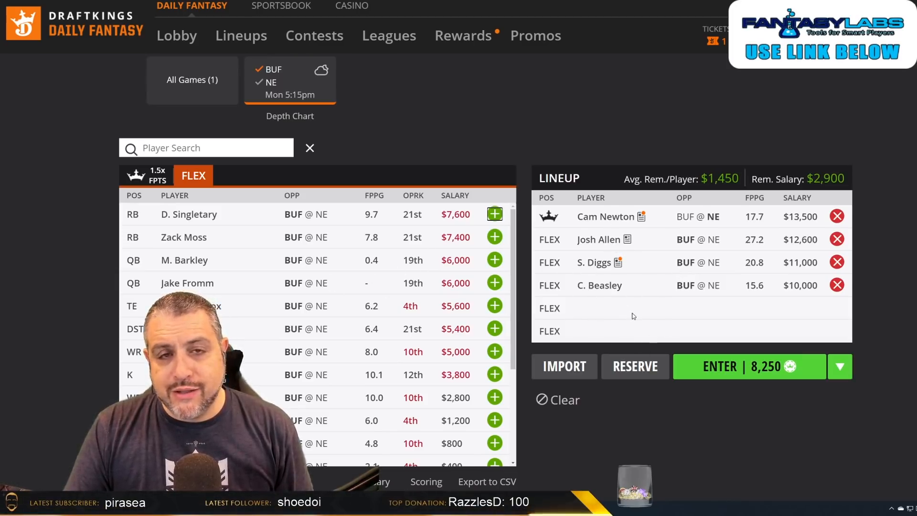
{"action": "scroll", "coordinate": [361, 355], "scroll_direction": "down", "scroll_amount": 3}
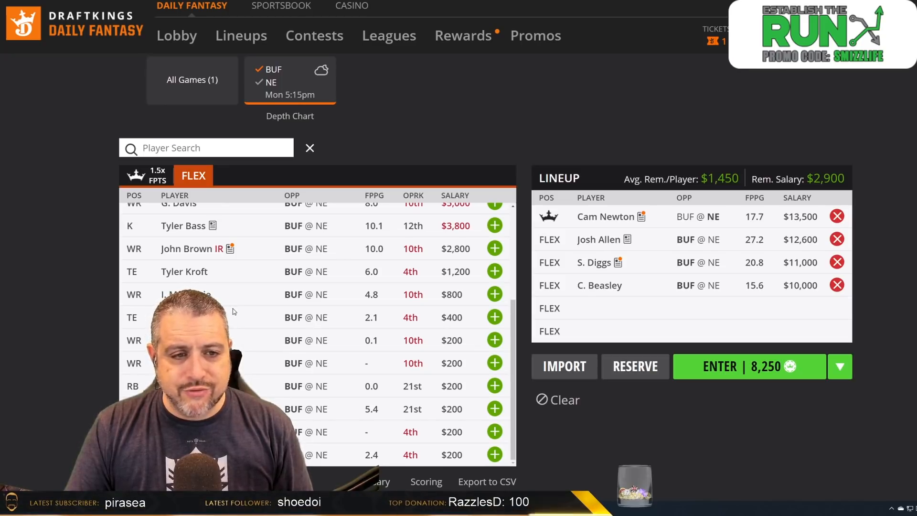
{"action": "scroll", "coordinate": [233, 312], "scroll_direction": "up", "scroll_amount": 2}
{"action": "scroll", "coordinate": [229, 301], "scroll_direction": "up", "scroll_amount": 1}
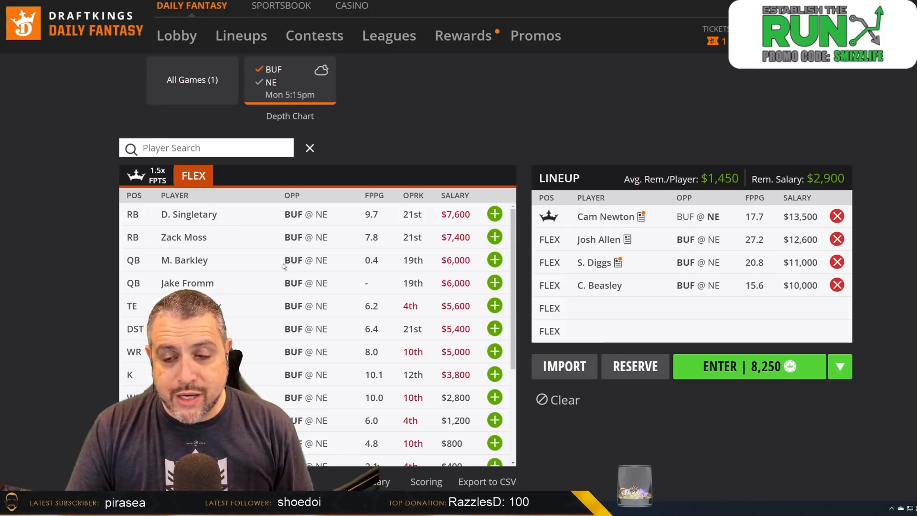
Empty the lineup by removing C. Beasley, S. Diggs, Josh Allen and captain Cam Newton
{"action": "left_click", "coordinate": [837, 285]}
{"action": "left_click", "coordinate": [837, 263]}
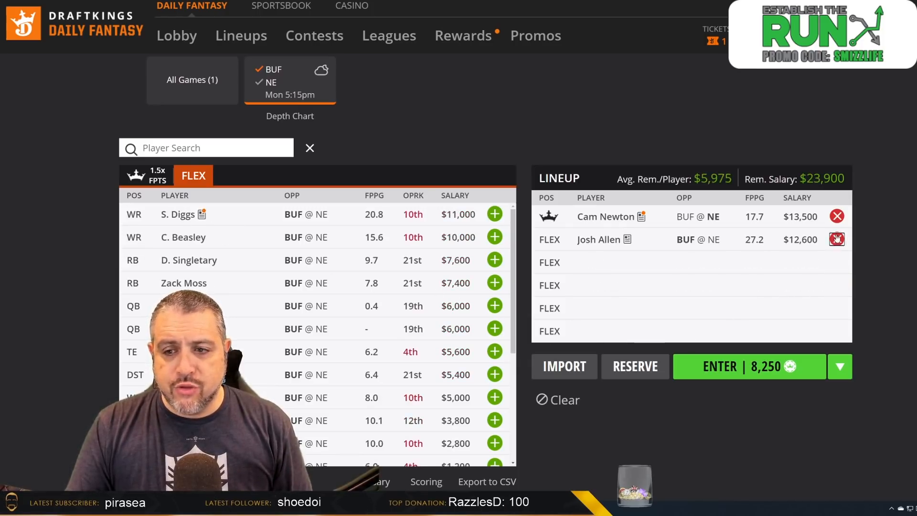
{"action": "left_click", "coordinate": [837, 240]}
{"action": "left_click", "coordinate": [837, 217]}
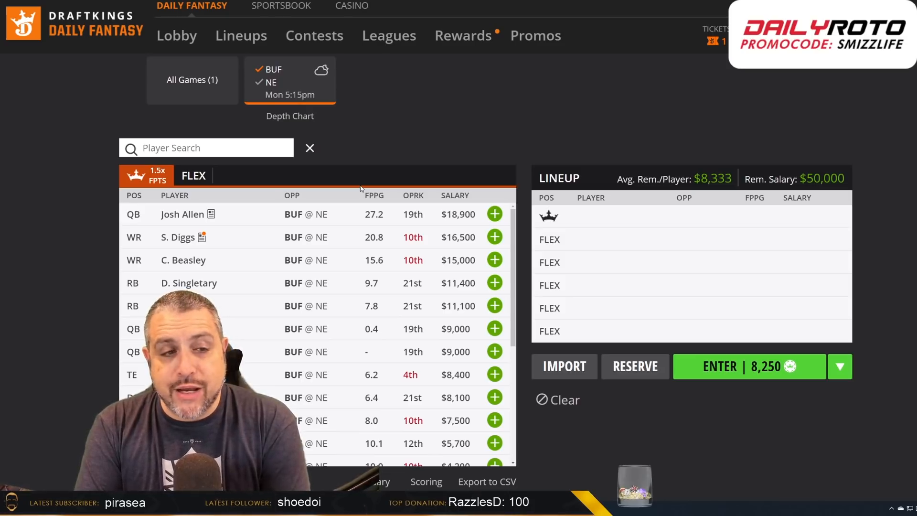
List both BUF and NE players, then add Tyler Bass as captain and the Patriots, Bills and Nick Folk as FLEX
{"action": "left_click", "coordinate": [270, 82]}
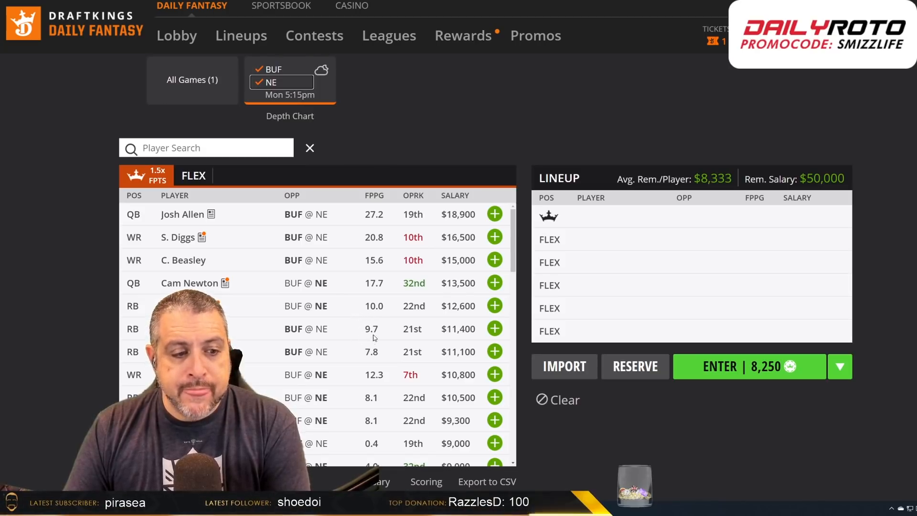
{"action": "scroll", "coordinate": [365, 317], "scroll_direction": "down", "scroll_amount": 5}
{"action": "scroll", "coordinate": [363, 316], "scroll_direction": "down", "scroll_amount": 2}
{"action": "left_click", "coordinate": [494, 321]}
{"action": "left_click", "coordinate": [495, 343]}
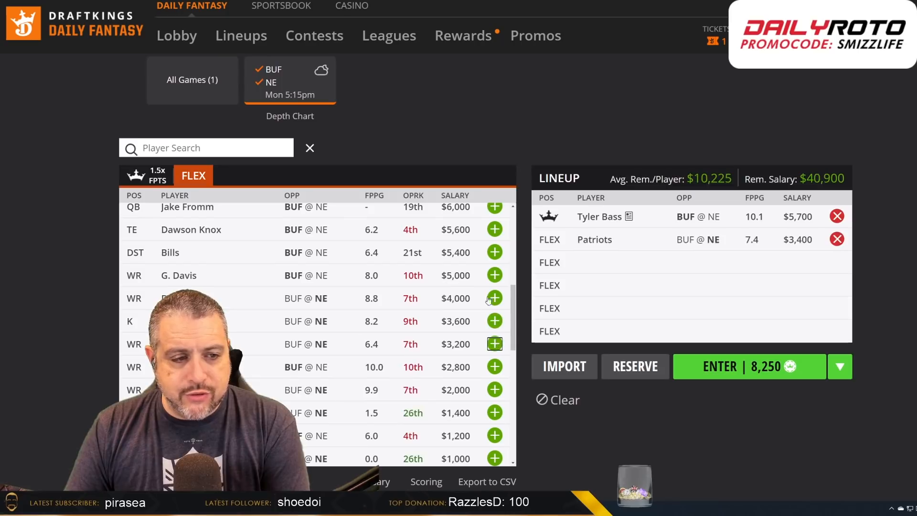
{"action": "left_click", "coordinate": [495, 253]}
{"action": "left_click", "coordinate": [495, 298]}
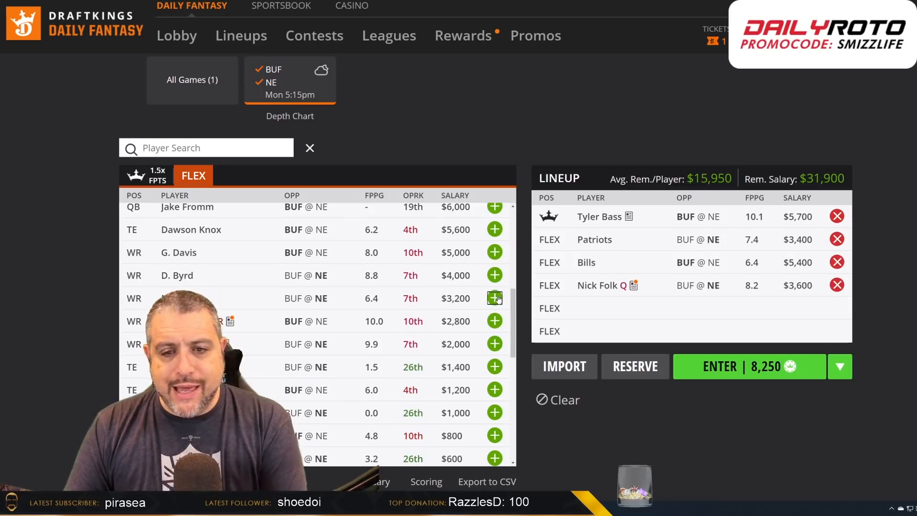
Move Tyler Bass from the captain spot to a FLEX spot
{"action": "left_click", "coordinate": [837, 216]}
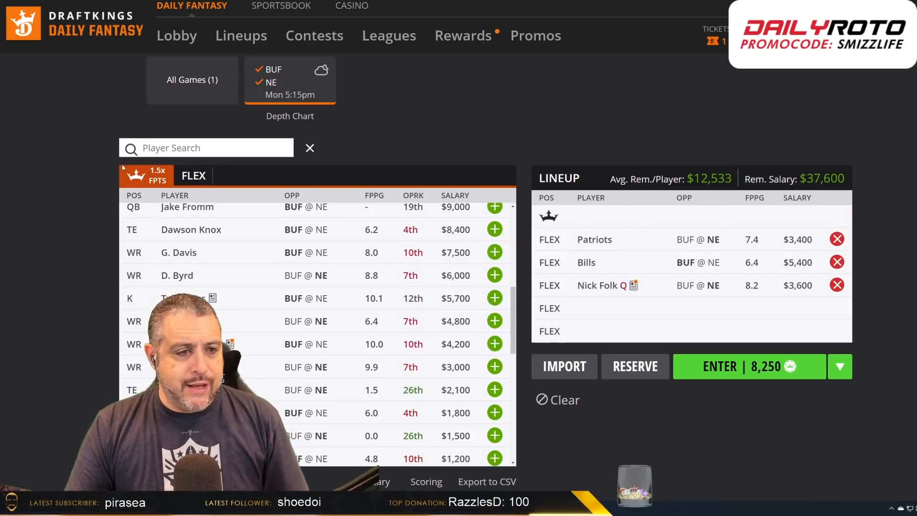
{"action": "left_click", "coordinate": [200, 177]}
{"action": "left_click", "coordinate": [495, 299]}
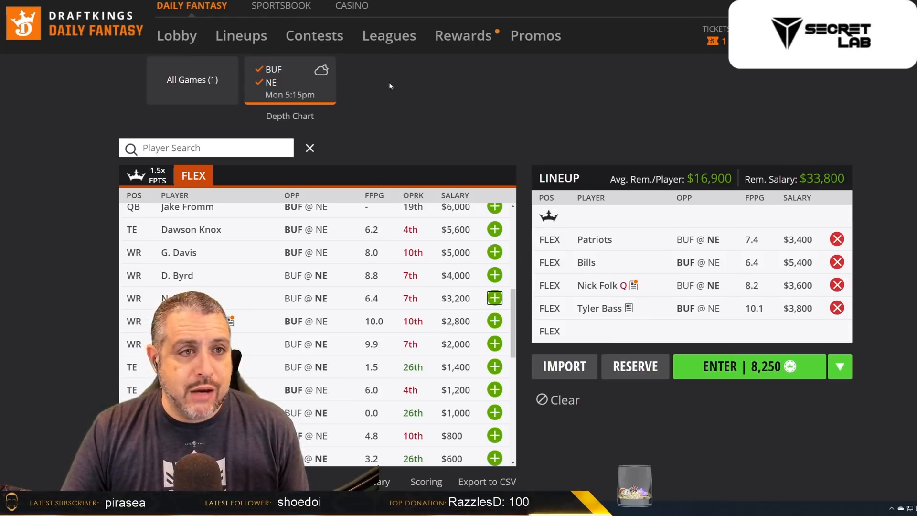
Switch to the optimizer settings in FantasyLabs
{"action": "left_click", "coordinate": [363, 1]}
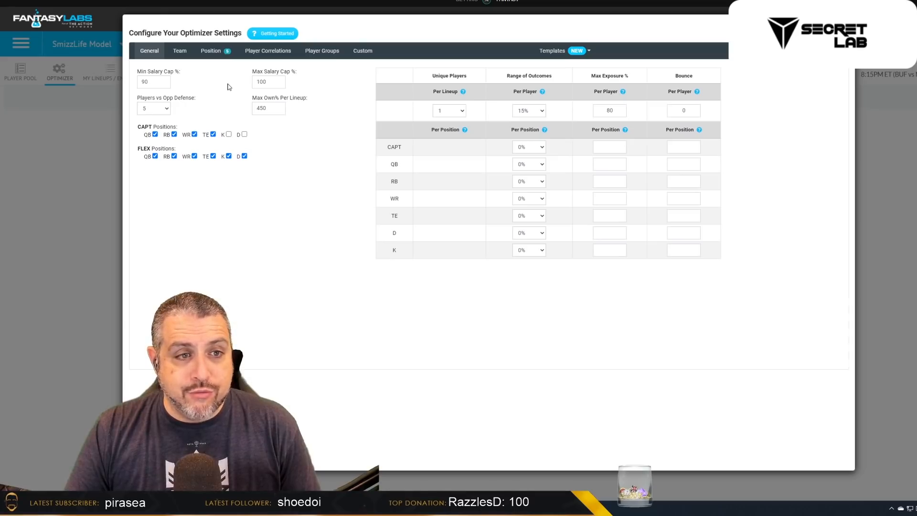
Check the available per-player Range of Outcomes percentages in the general optimizer settings
{"action": "left_click", "coordinate": [530, 111]}
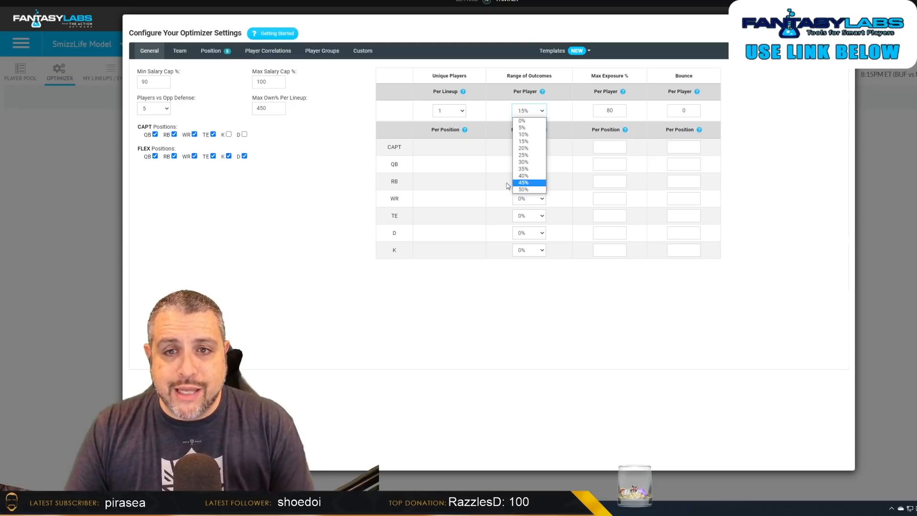
{"action": "left_click", "coordinate": [792, 97]}
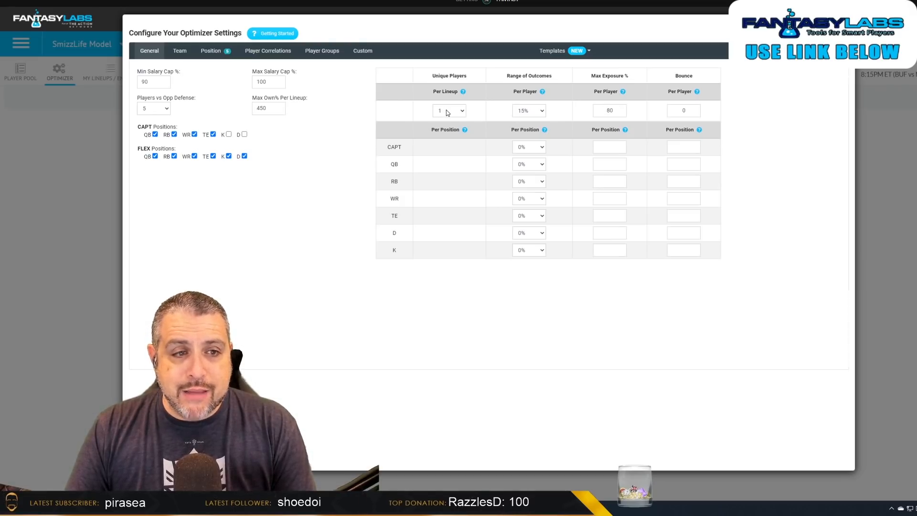
In the position rules, try limiting the captain QB same-team pairing to BUF, and clear that team filter again
{"action": "left_click", "coordinate": [210, 50]}
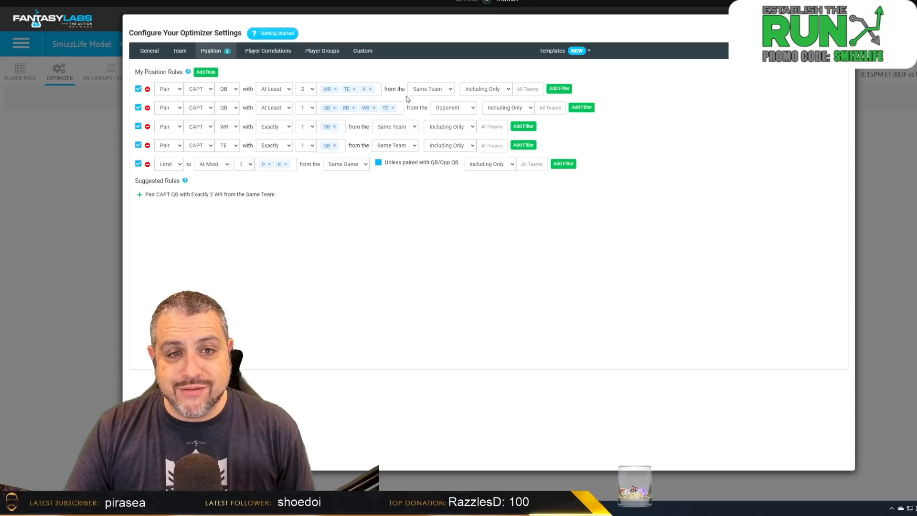
{"action": "left_click", "coordinate": [534, 90]}
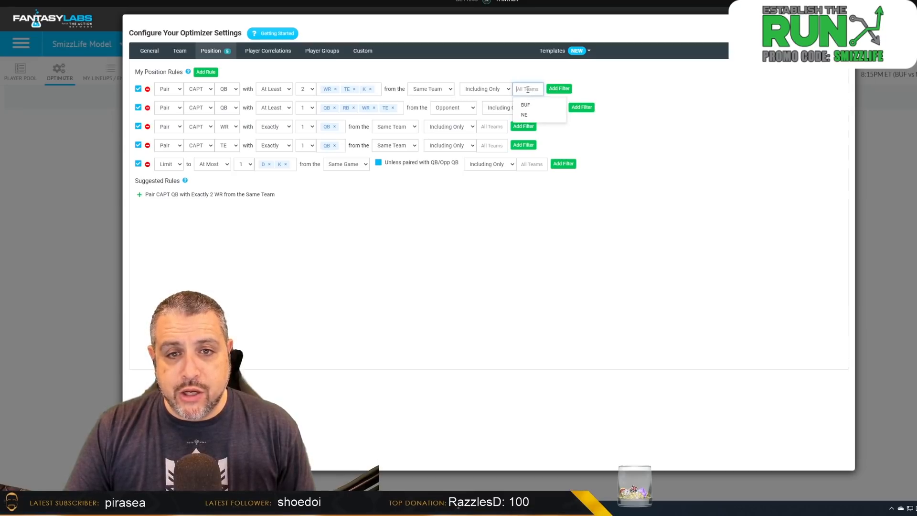
{"action": "left_click", "coordinate": [530, 103]}
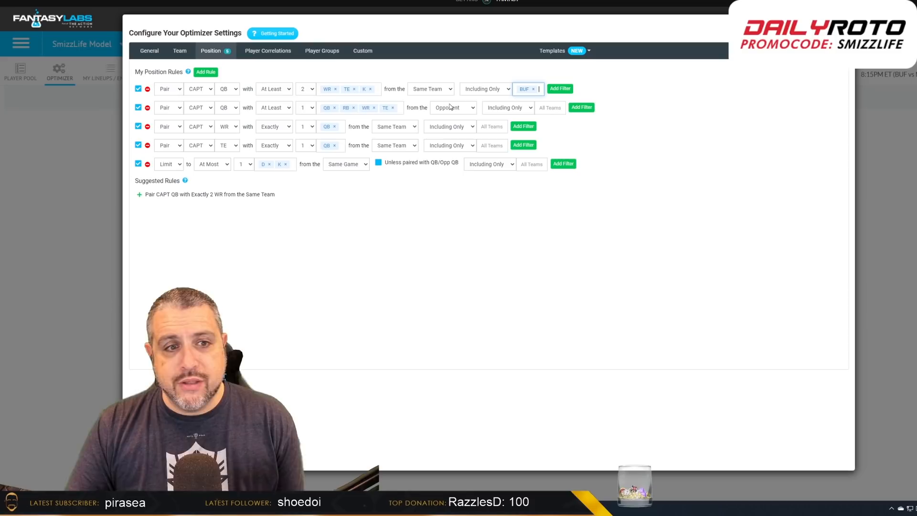
{"action": "left_click", "coordinate": [534, 90]}
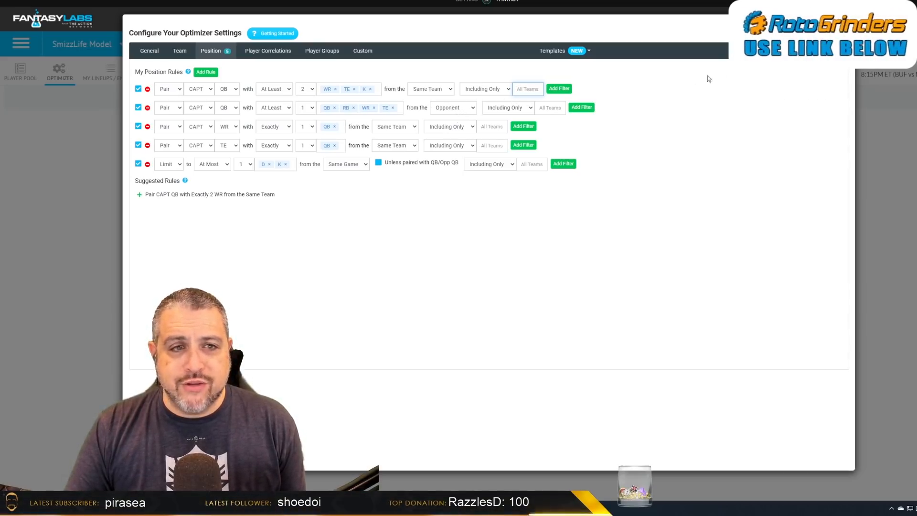
{"action": "left_click", "coordinate": [784, 35]}
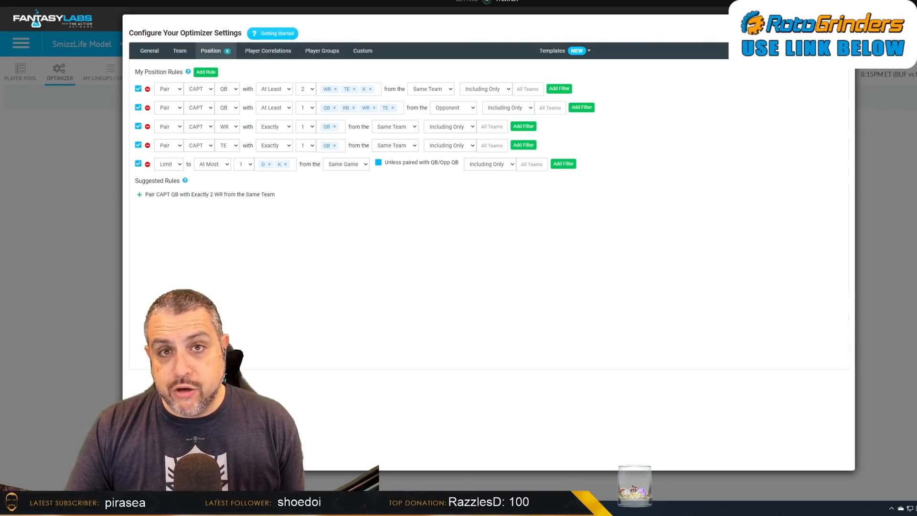
Close the optimizer settings, generate 150 lineups and narrow the exposures list to captain (CPT) players
{"action": "left_click", "coordinate": [833, 34]}
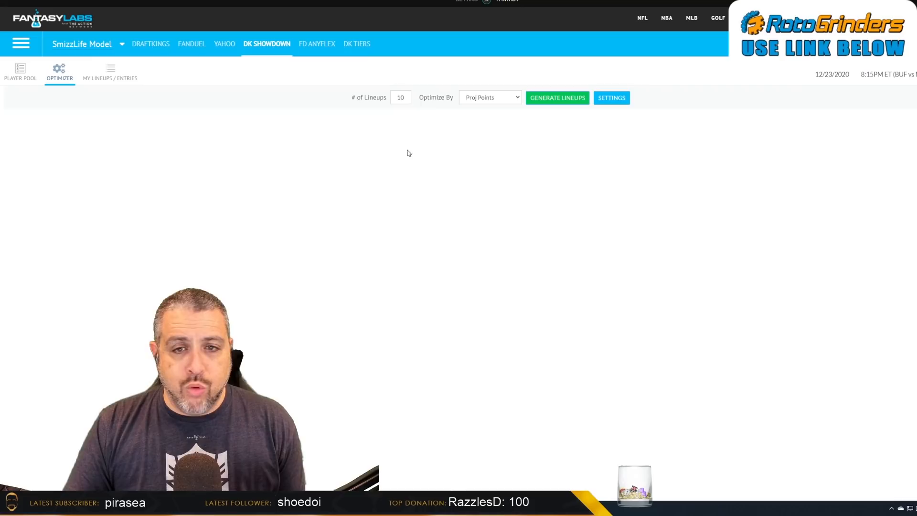
{"action": "double_click", "coordinate": [394, 97]}
{"action": "type", "text": "150"}
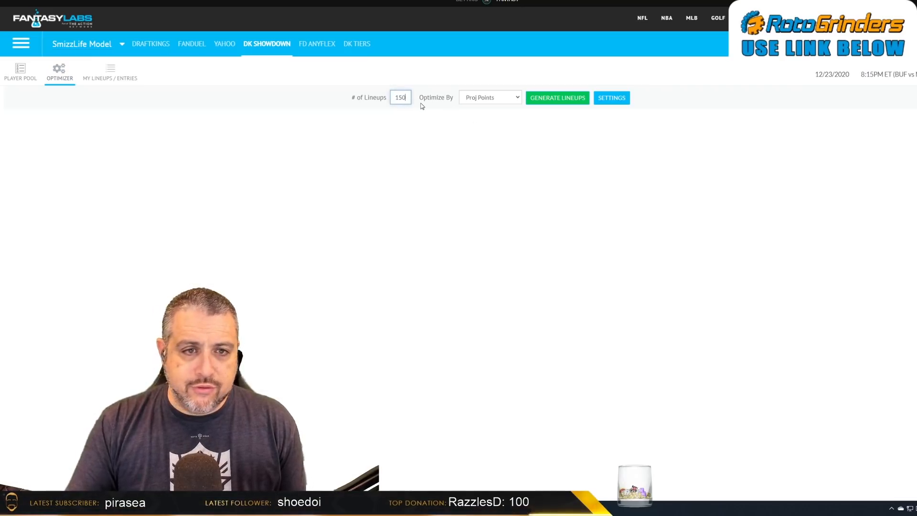
{"action": "left_click", "coordinate": [548, 100]}
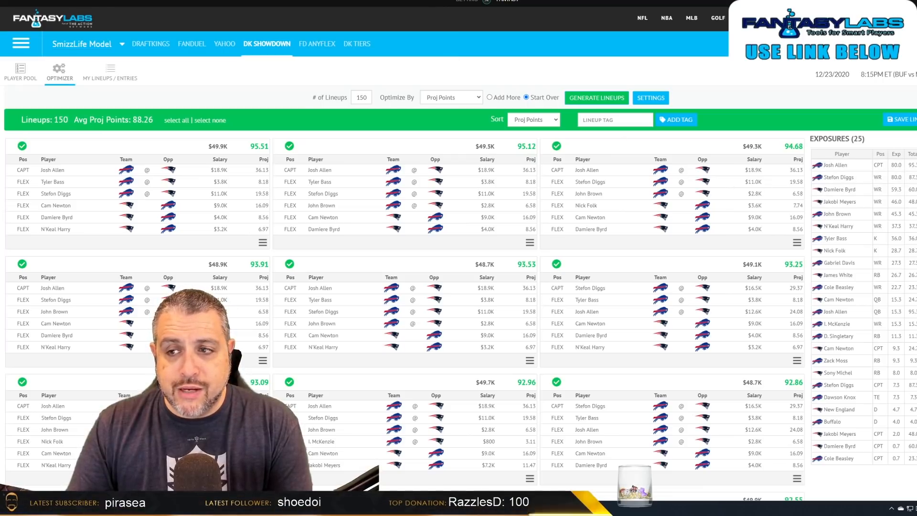
{"action": "left_click", "coordinate": [915, 144]}
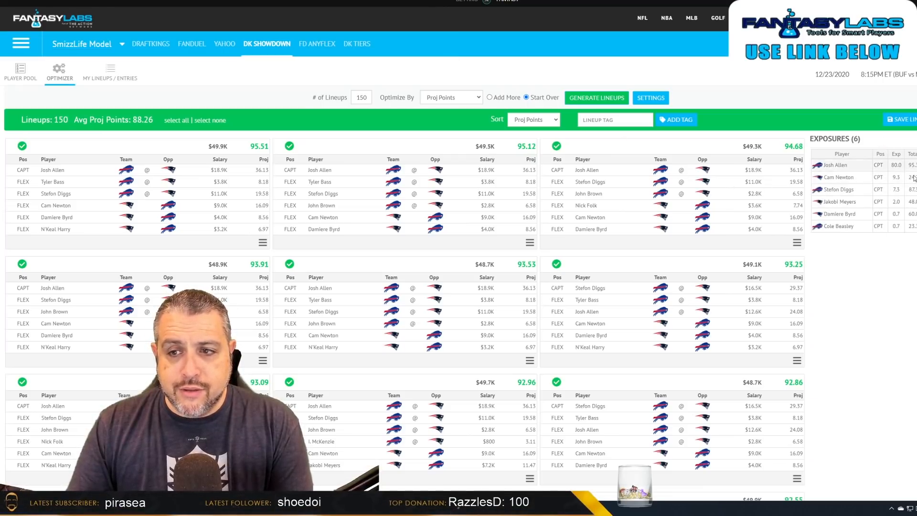